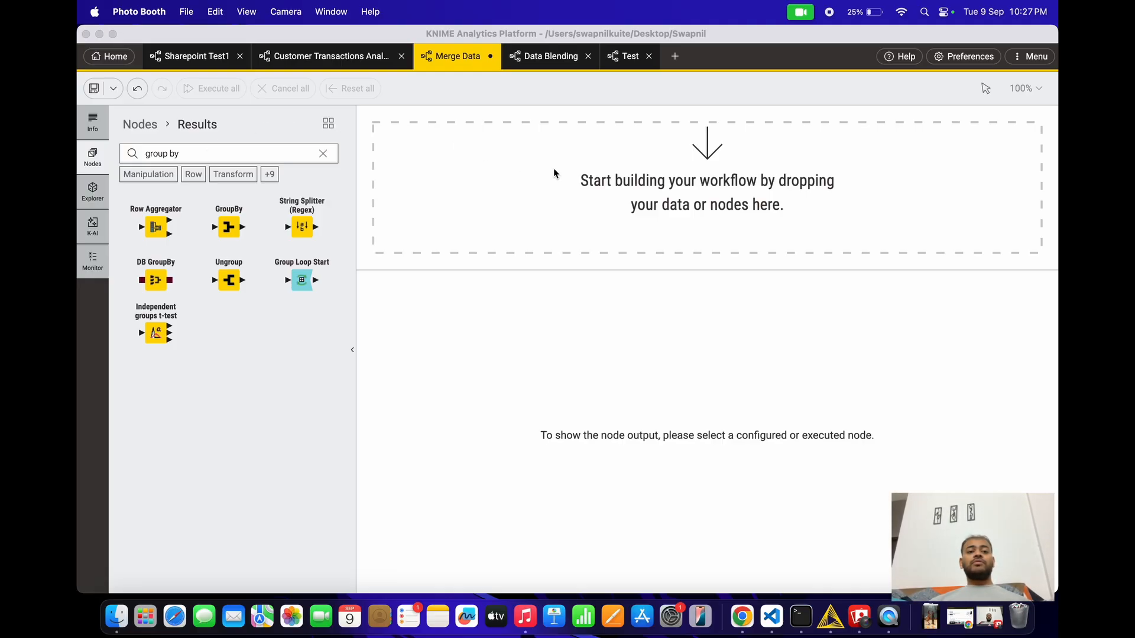
- Dismiss the open-file dialog, locate Coffe_sales.csv on the desktop, and switch back to KNIME
{"action": "key", "text": "ctrl+Right"}
{"action": "key", "text": "ctrl+Left"}
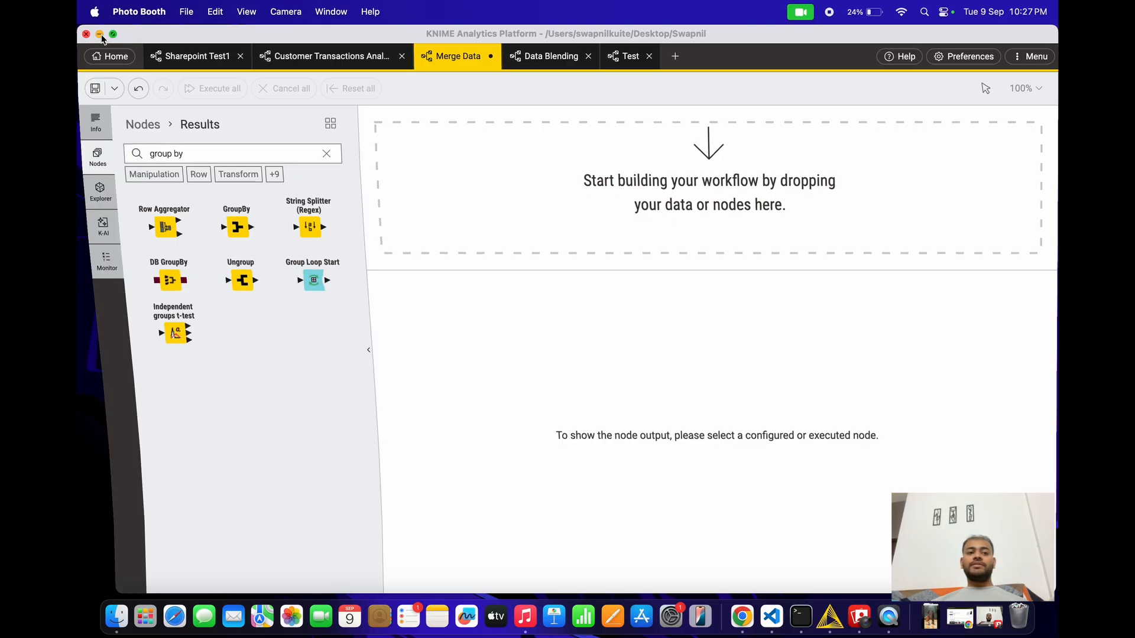
{"action": "left_click", "coordinate": [101, 36]}
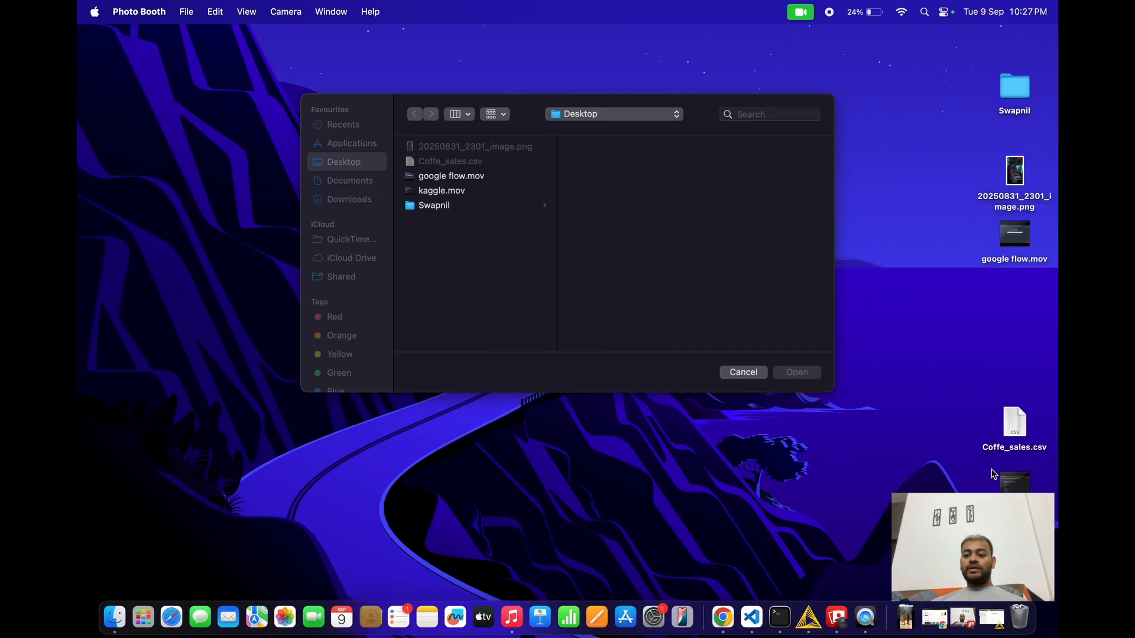
{"action": "left_click", "coordinate": [740, 376]}
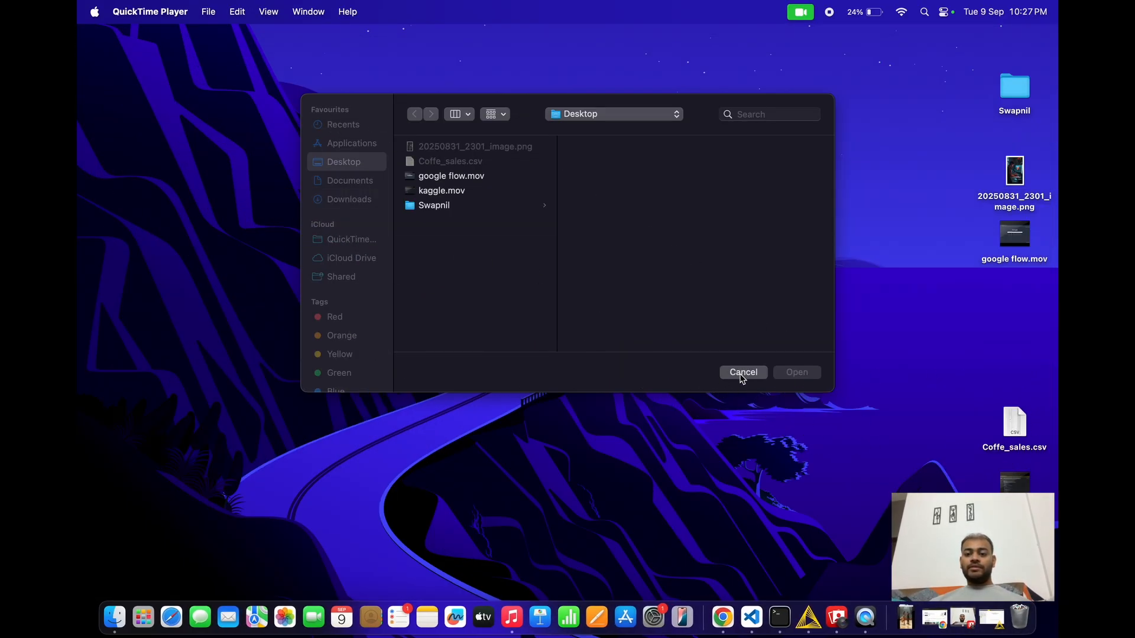
{"action": "left_click", "coordinate": [742, 374]}
{"action": "left_click", "coordinate": [1023, 434]}
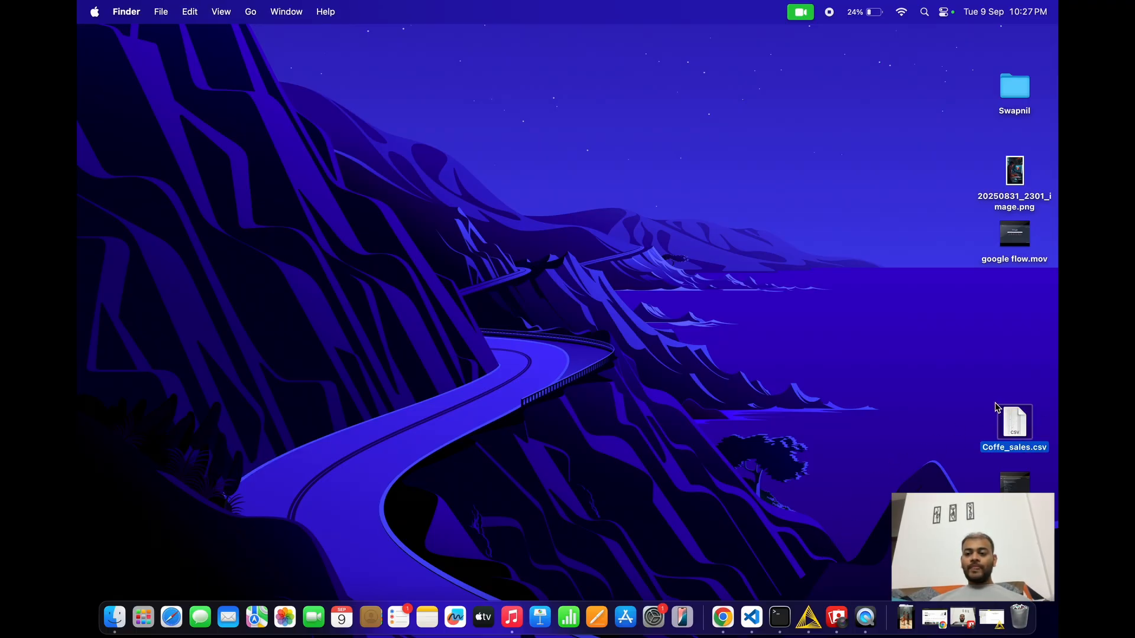
{"action": "left_click", "coordinate": [809, 617]}
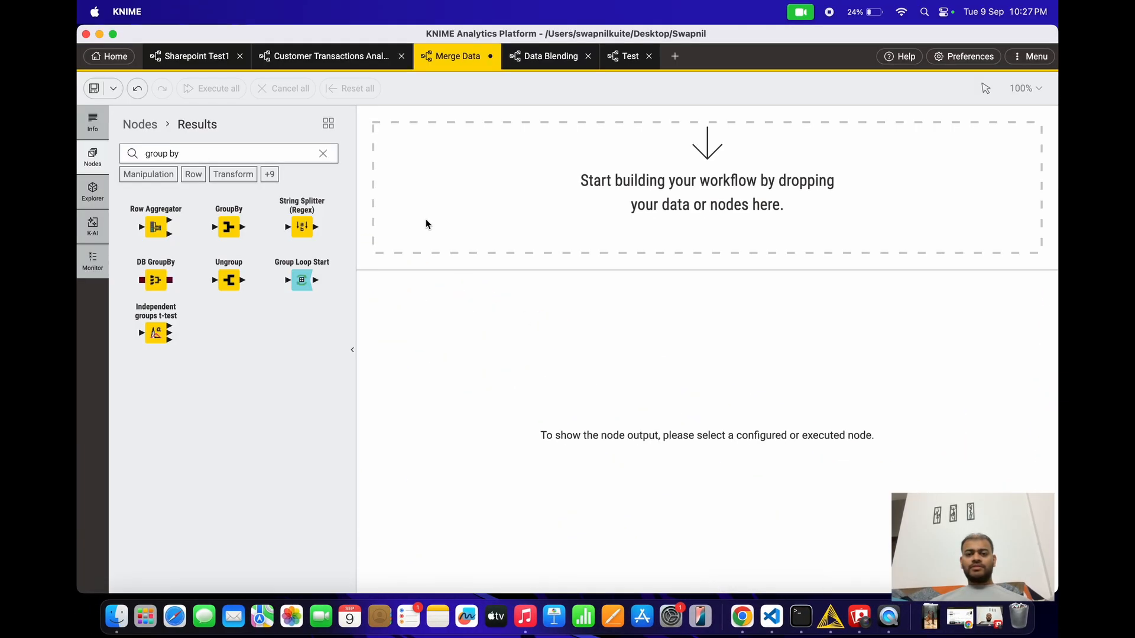
- Search the node repository for "csv" and add a CSV Reader node to the empty Merge Data workflow
{"action": "double_click", "coordinate": [200, 157]}
{"action": "triple_click", "coordinate": [200, 154]}
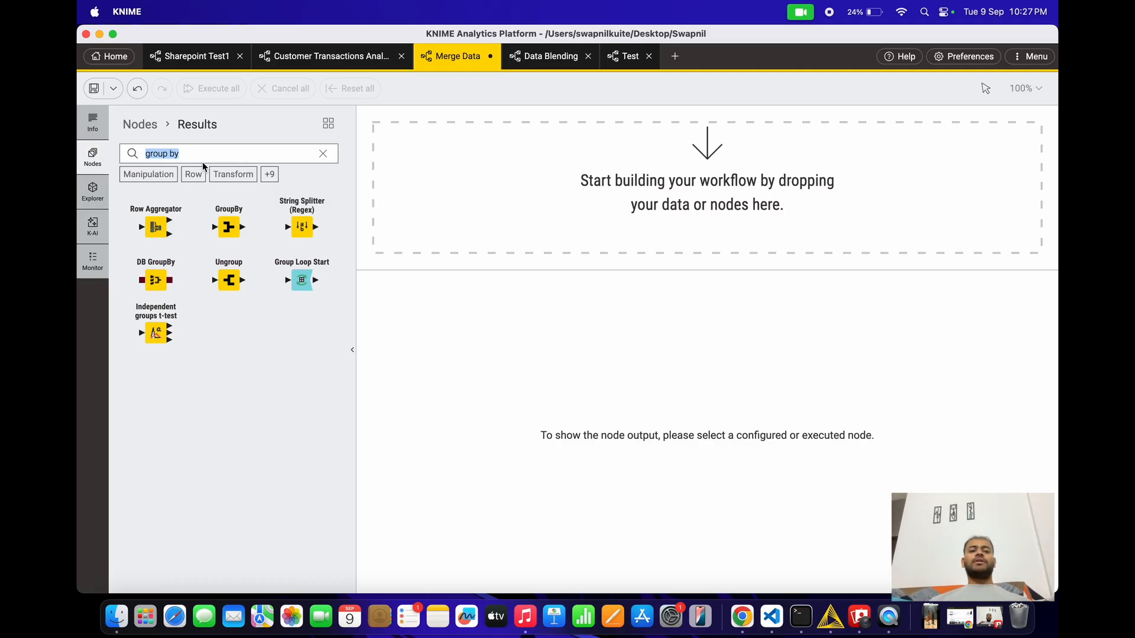
{"action": "type", "text": "csv"}
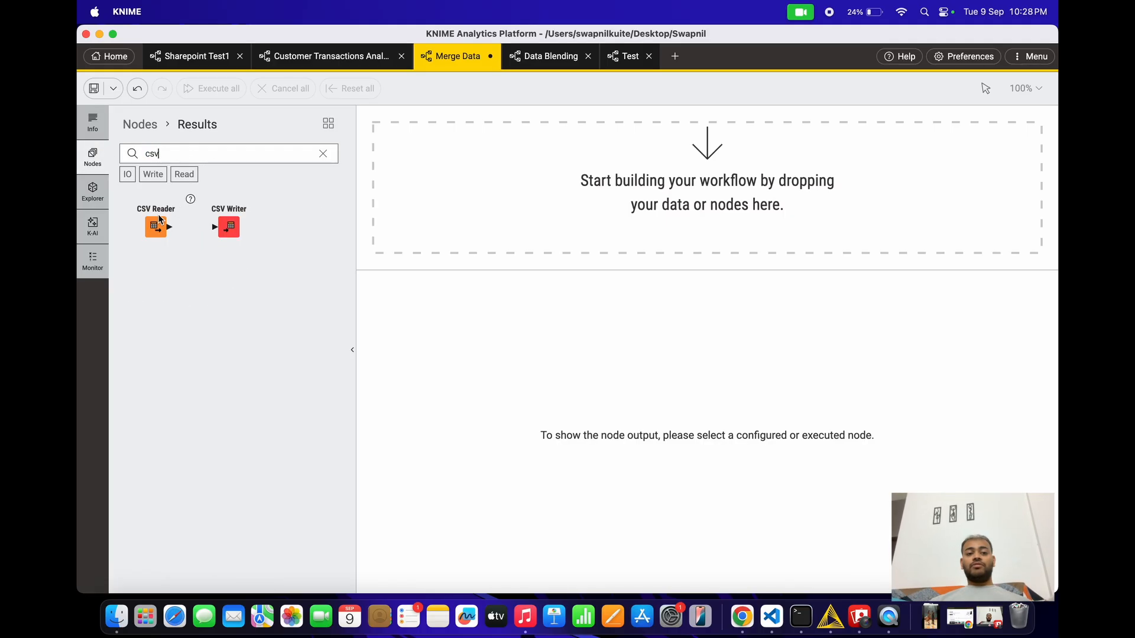
{"action": "left_click_drag", "start_coordinate": [158, 219], "coordinate": [486, 188]}
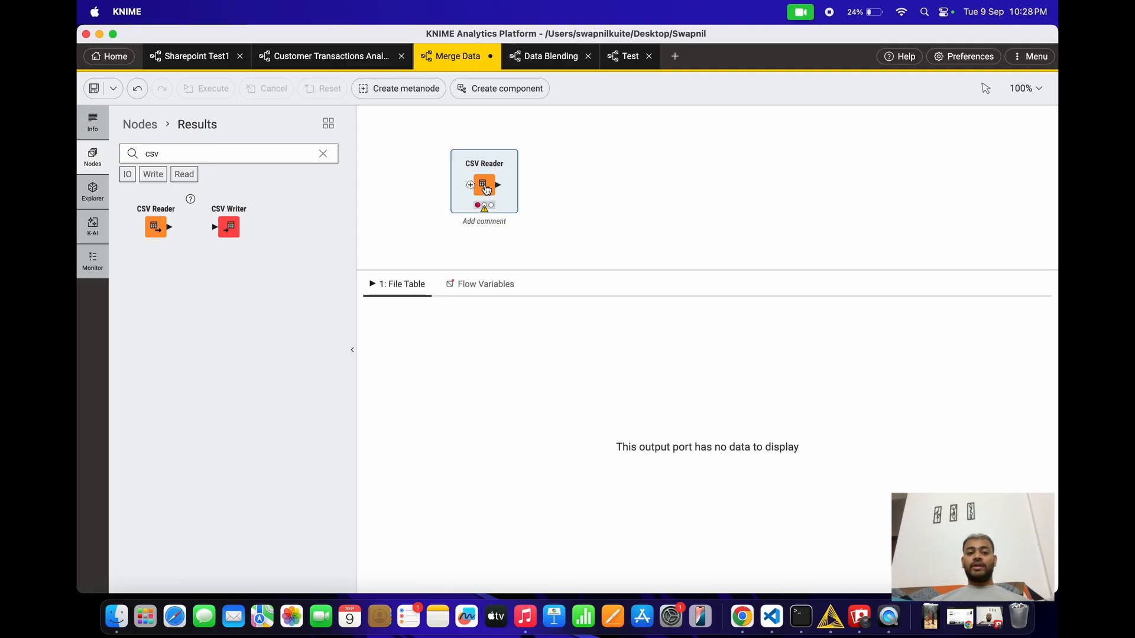
- Configure the CSV Reader to read Coffe_sales.csv from the Desktop folder and execute the node
{"action": "left_click", "coordinate": [460, 151]}
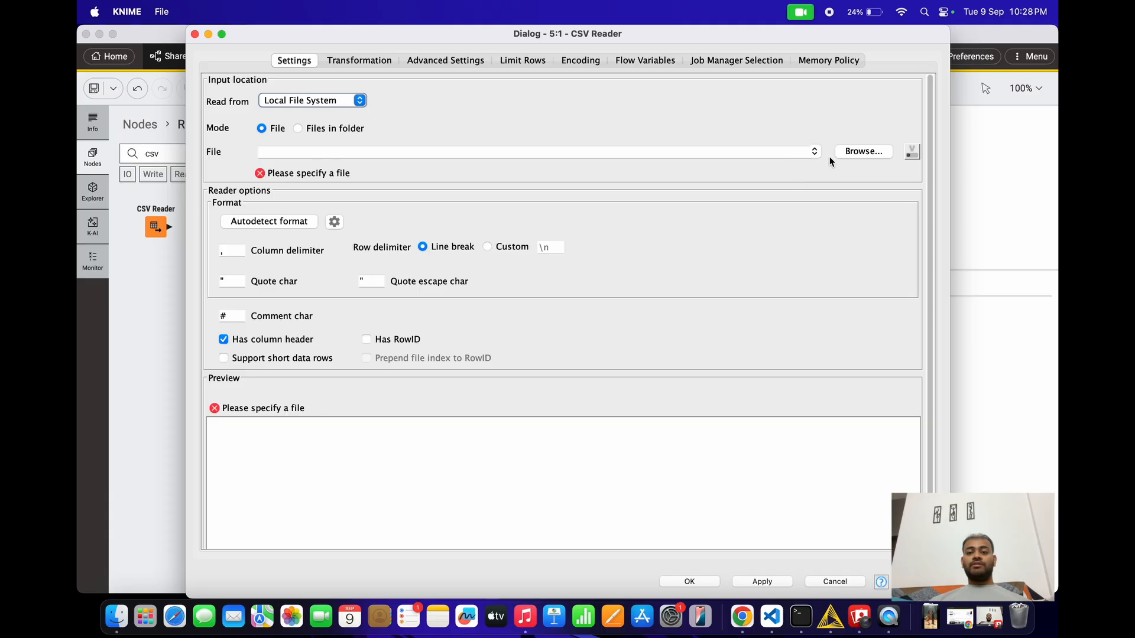
{"action": "left_click", "coordinate": [854, 153]}
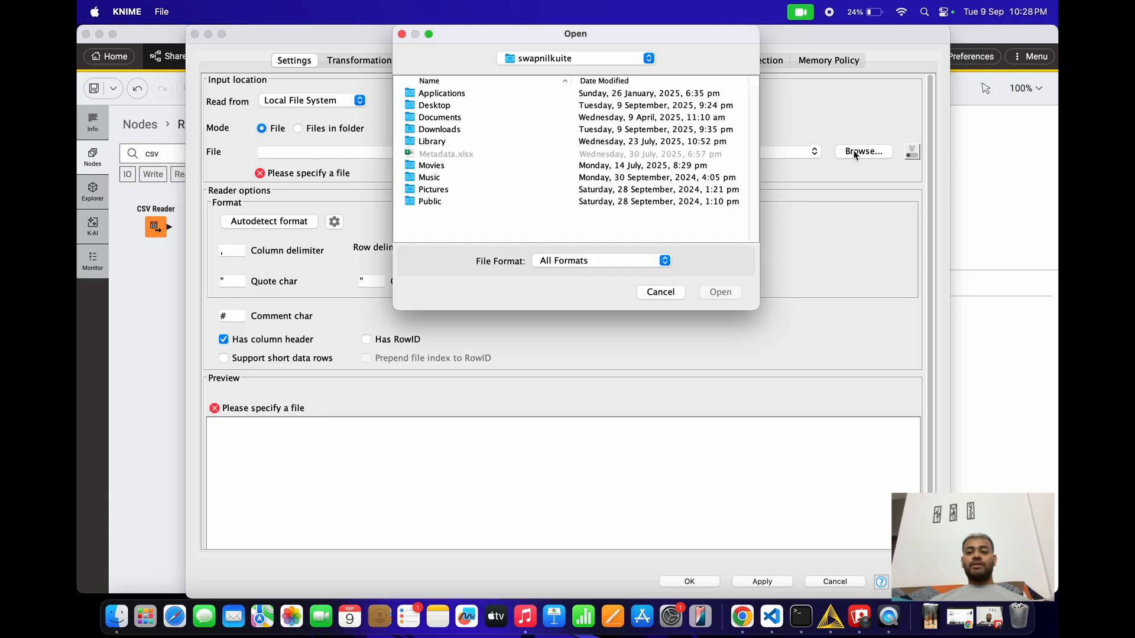
{"action": "left_click", "coordinate": [432, 105]}
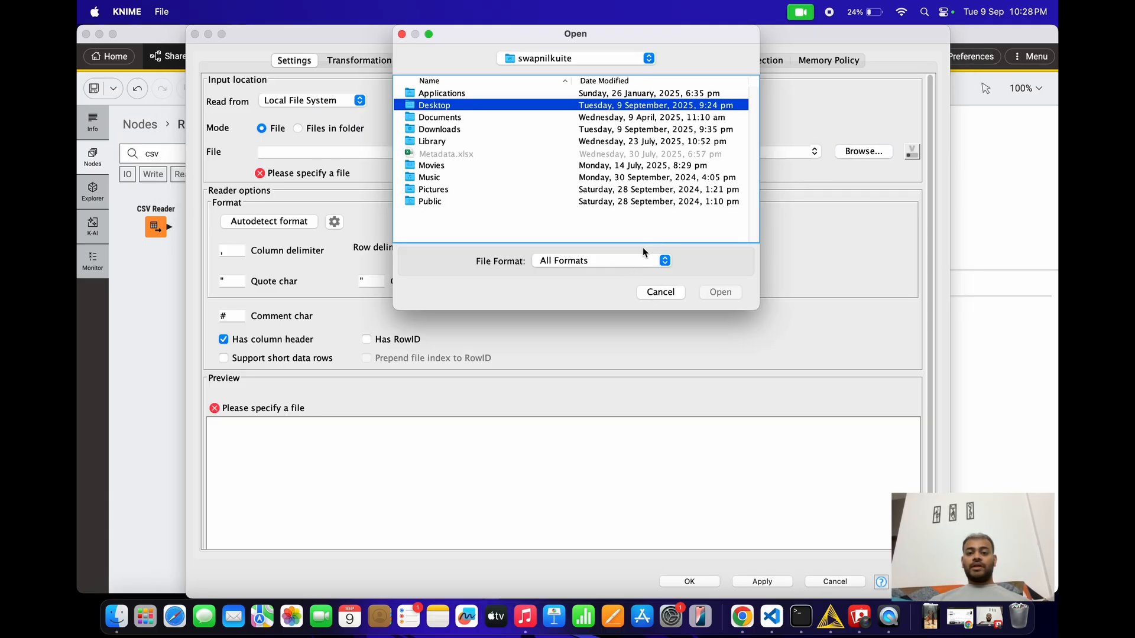
{"action": "double_click", "coordinate": [477, 105]}
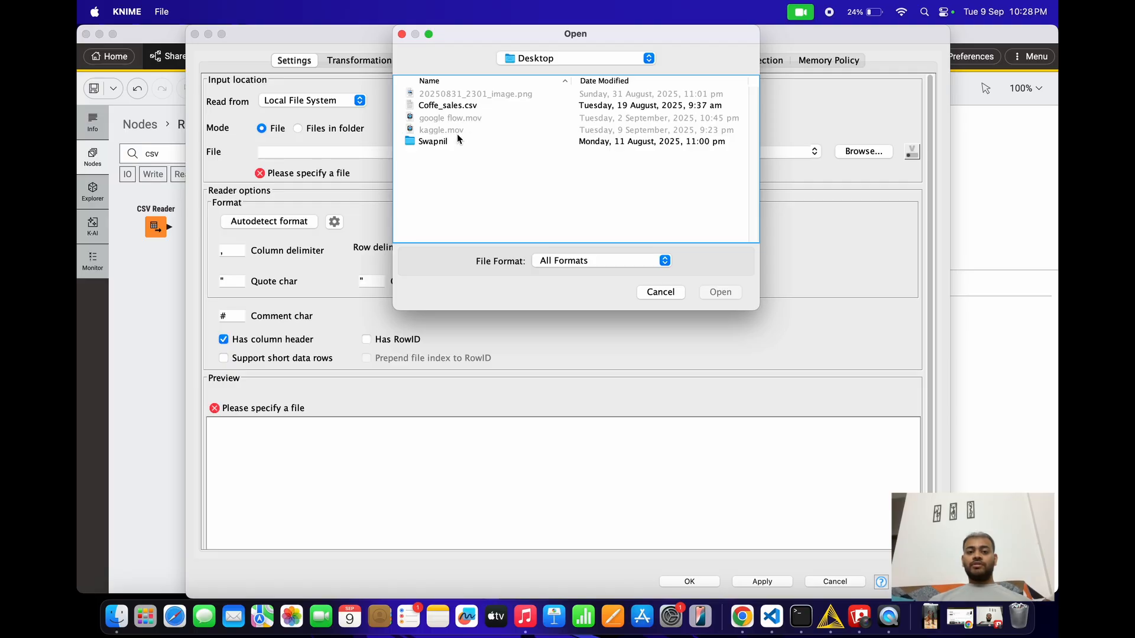
{"action": "left_click", "coordinate": [446, 106]}
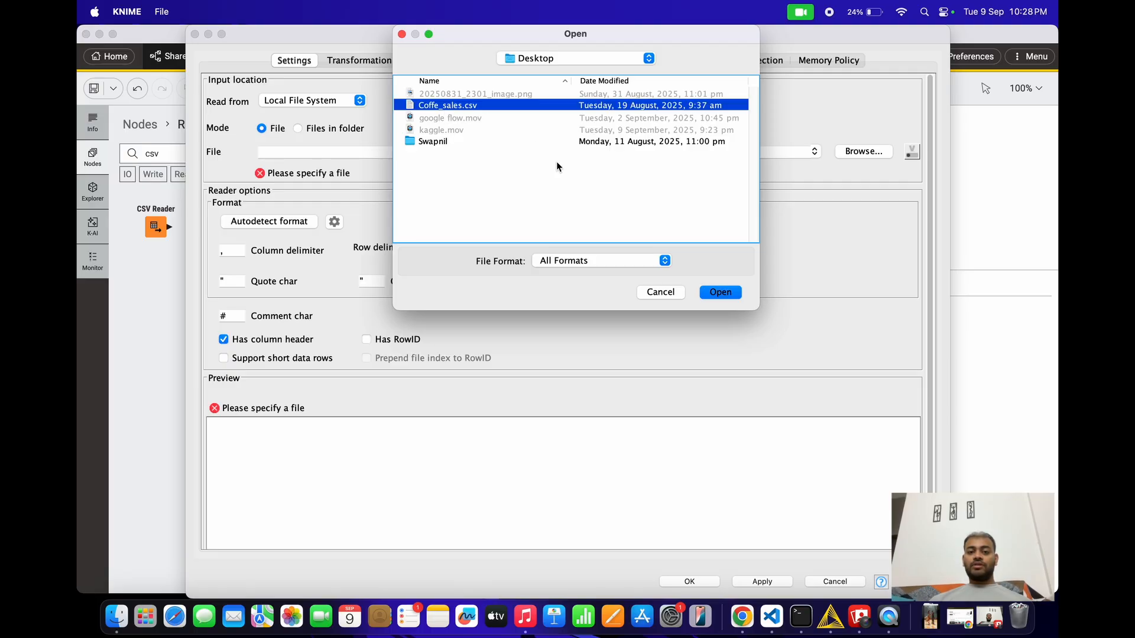
{"action": "left_click", "coordinate": [718, 293]}
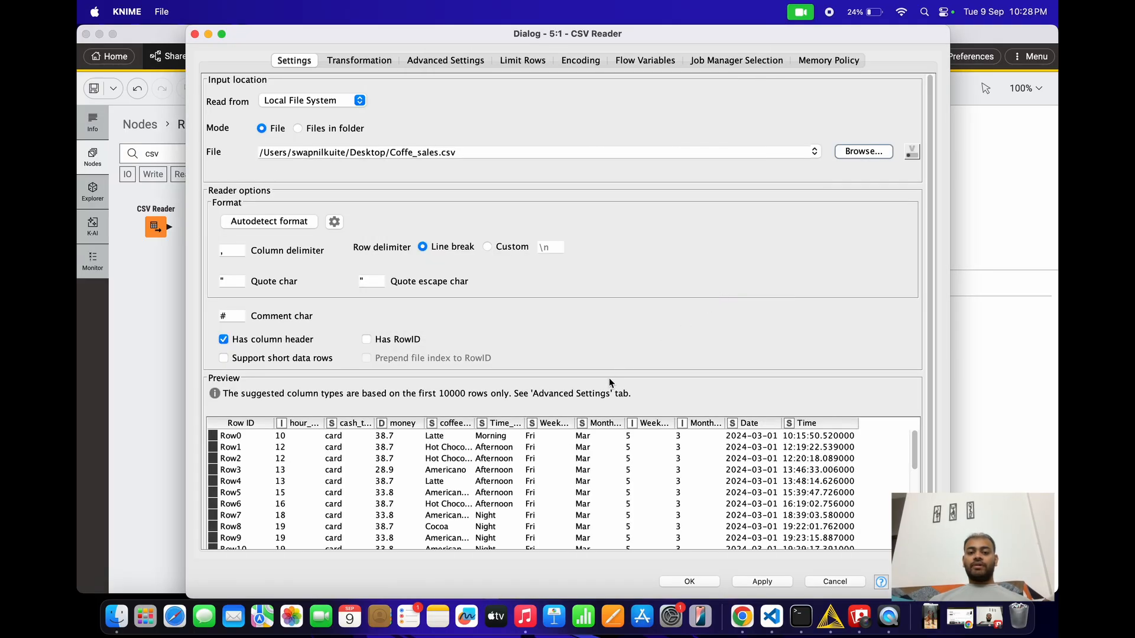
{"action": "scroll", "coordinate": [559, 509], "scroll_direction": "down", "scroll_amount": 10}
{"action": "scroll", "coordinate": [558, 510], "scroll_direction": "up", "scroll_amount": 10}
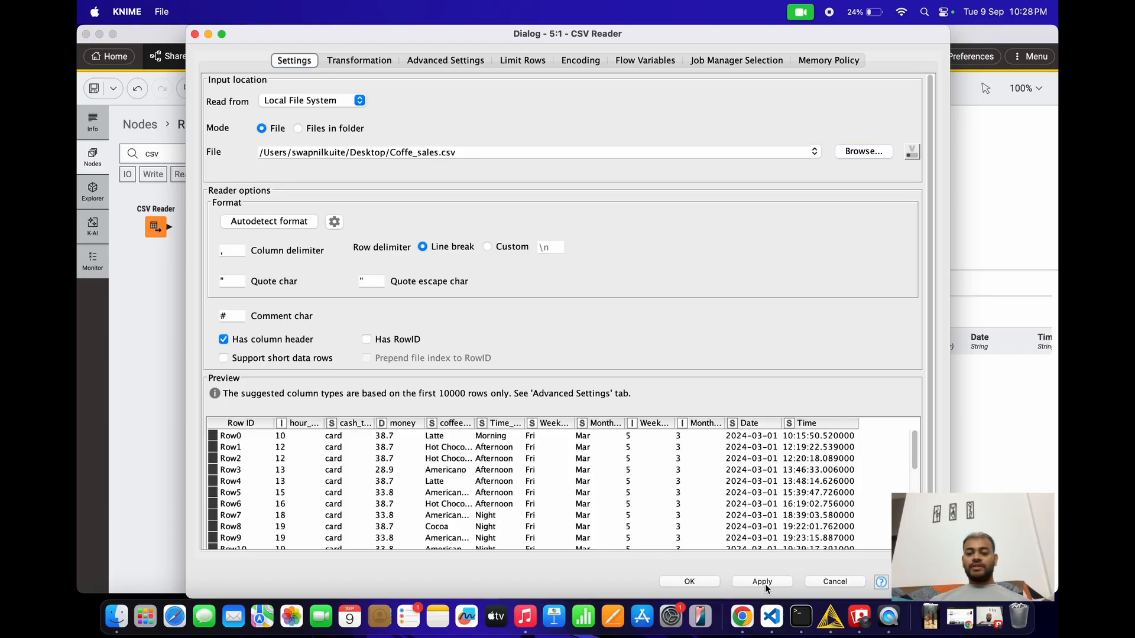
{"action": "left_click", "coordinate": [693, 581]}
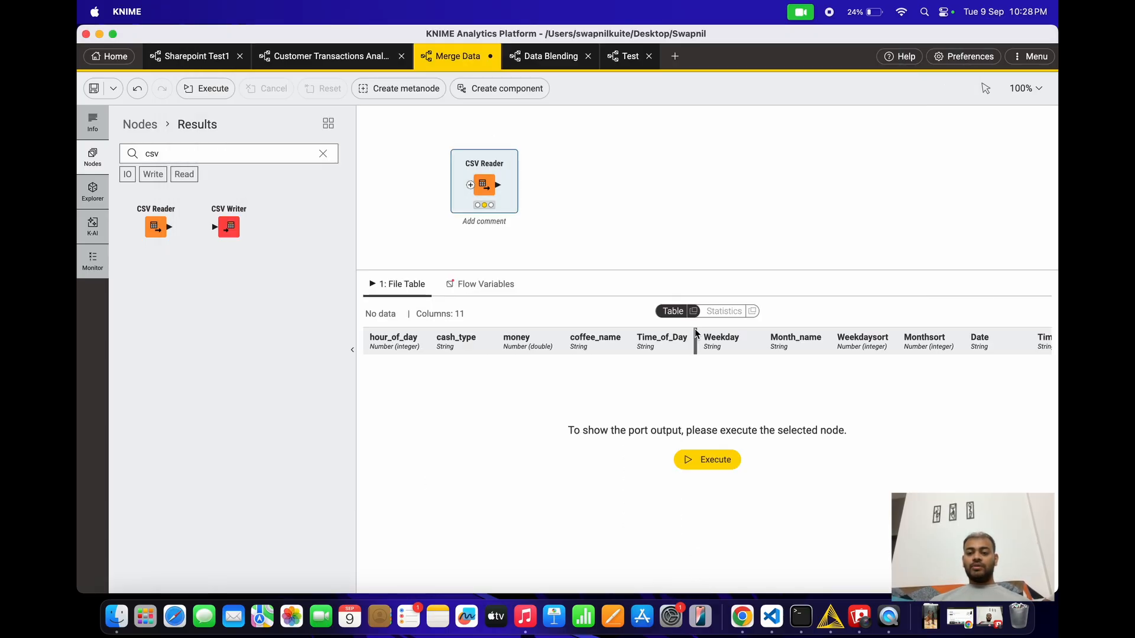
{"action": "left_click", "coordinate": [728, 467]}
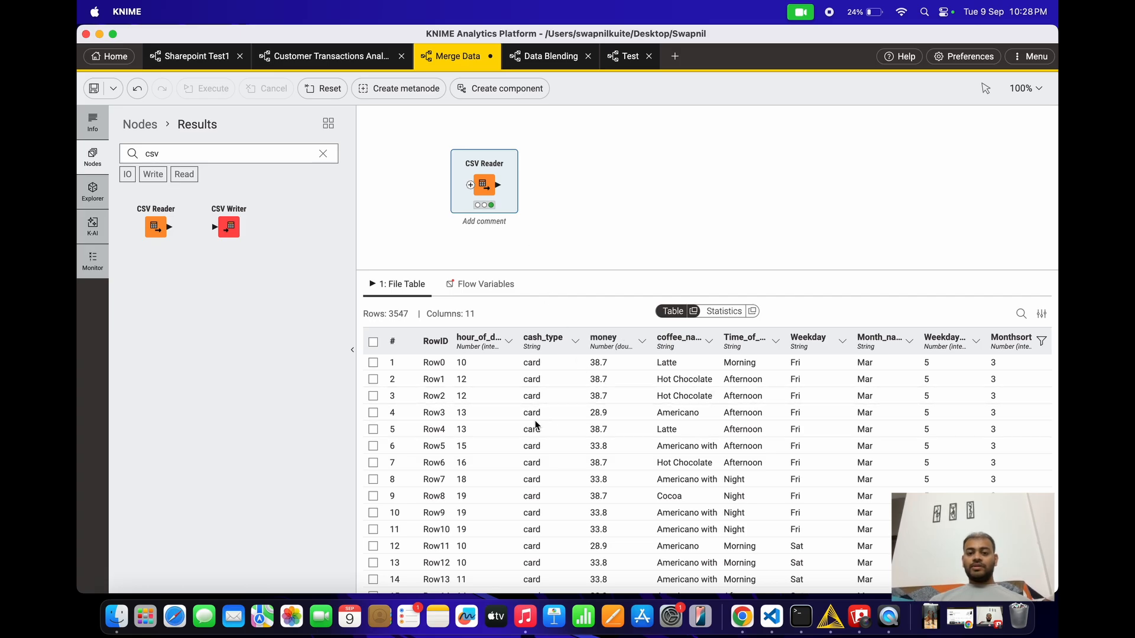
- Examine the rows and columns of the CSV Reader's output table, including the money, coffee name, month and date columns
{"action": "scroll", "coordinate": [526, 416], "scroll_direction": "down", "scroll_amount": 1}
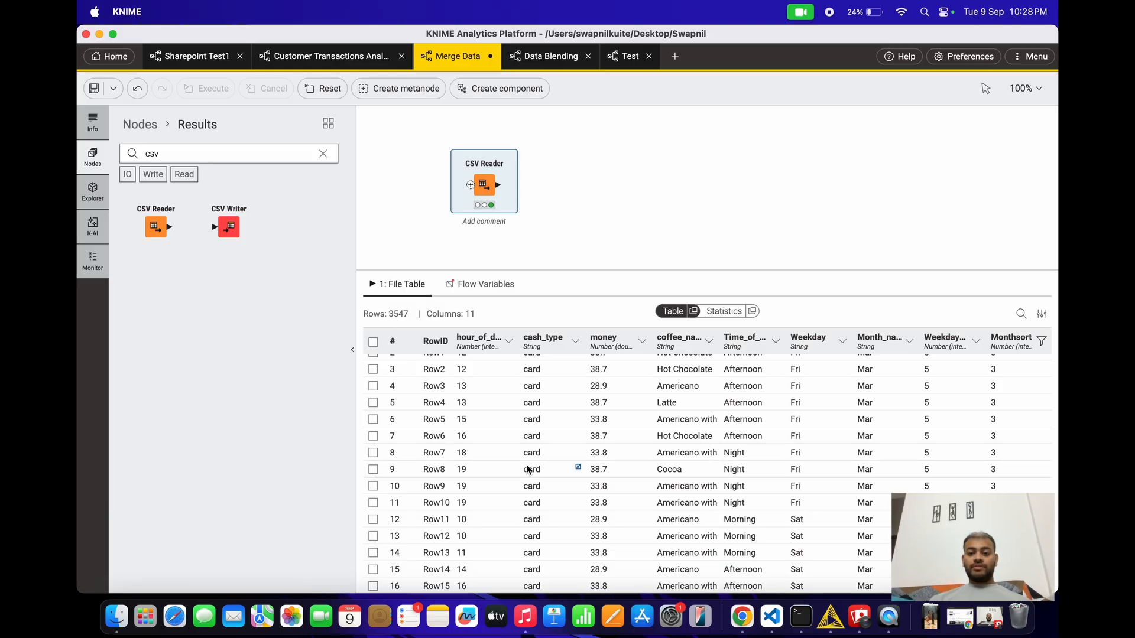
{"action": "scroll", "coordinate": [527, 470], "scroll_direction": "up", "scroll_amount": 1}
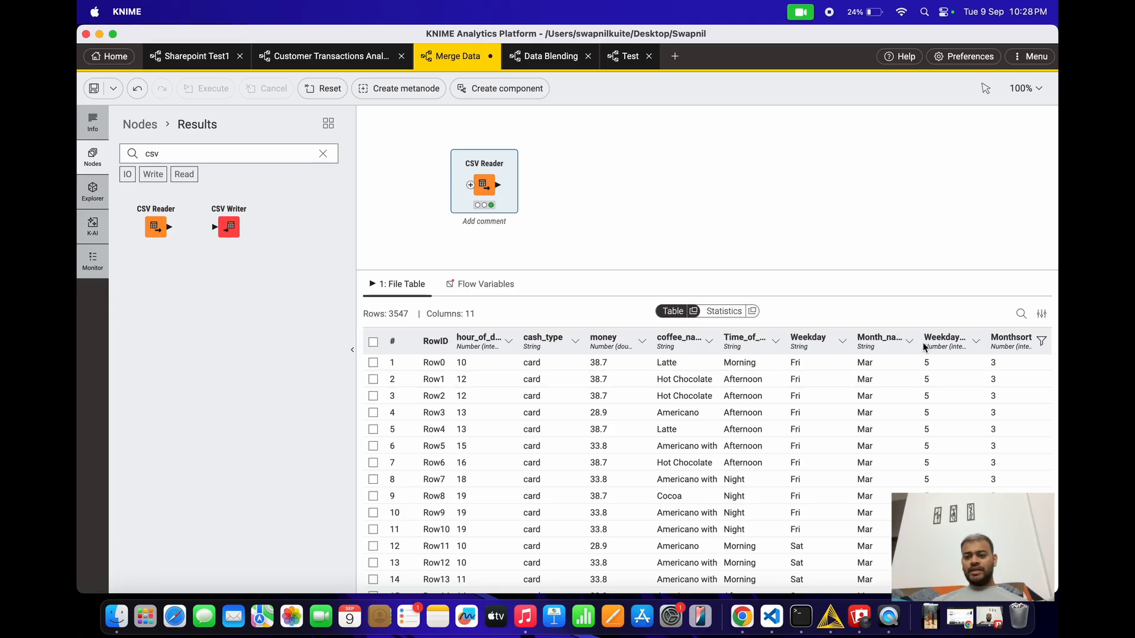
{"action": "scroll", "coordinate": [946, 357], "scroll_direction": "right", "scroll_amount": 3}
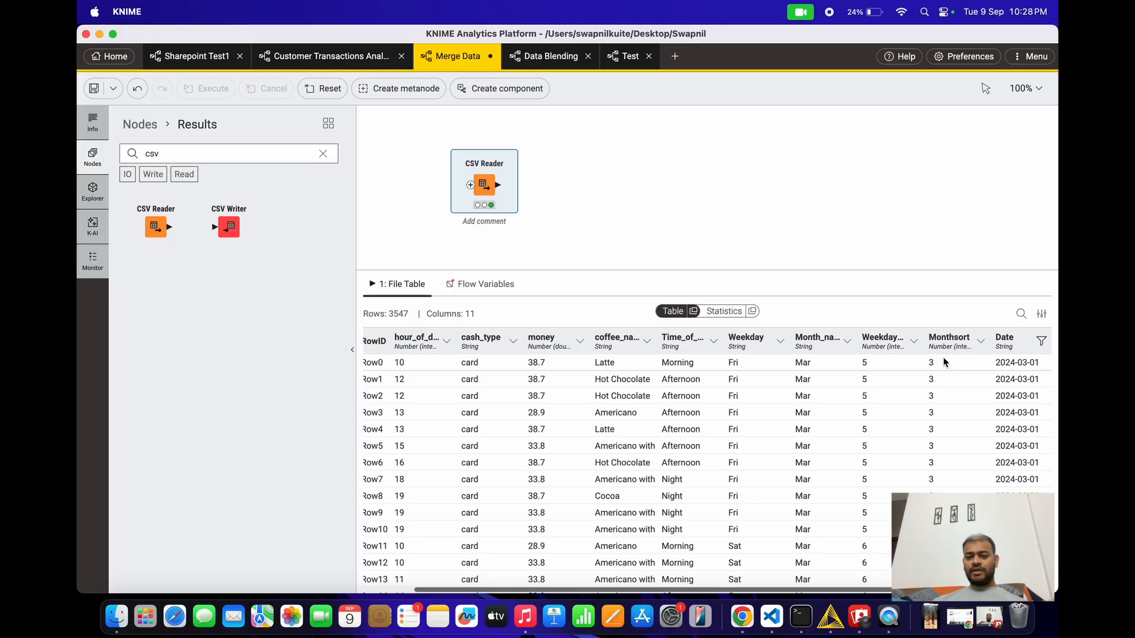
{"action": "scroll", "coordinate": [942, 357], "scroll_direction": "left", "scroll_amount": 3}
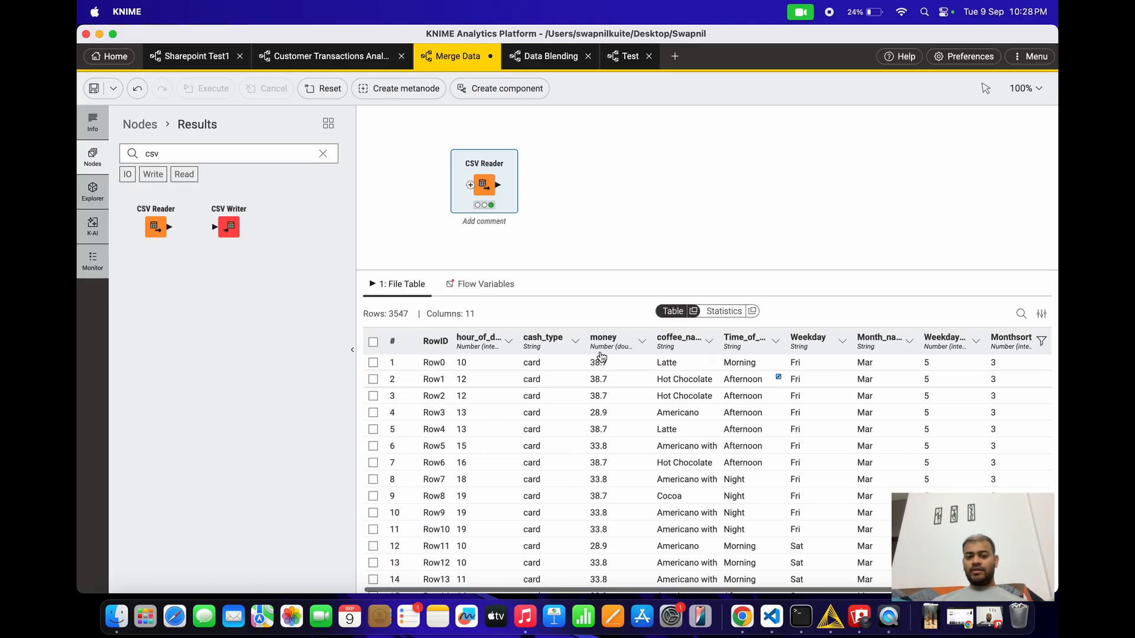
{"action": "scroll", "coordinate": [548, 432], "scroll_direction": "down", "scroll_amount": 2}
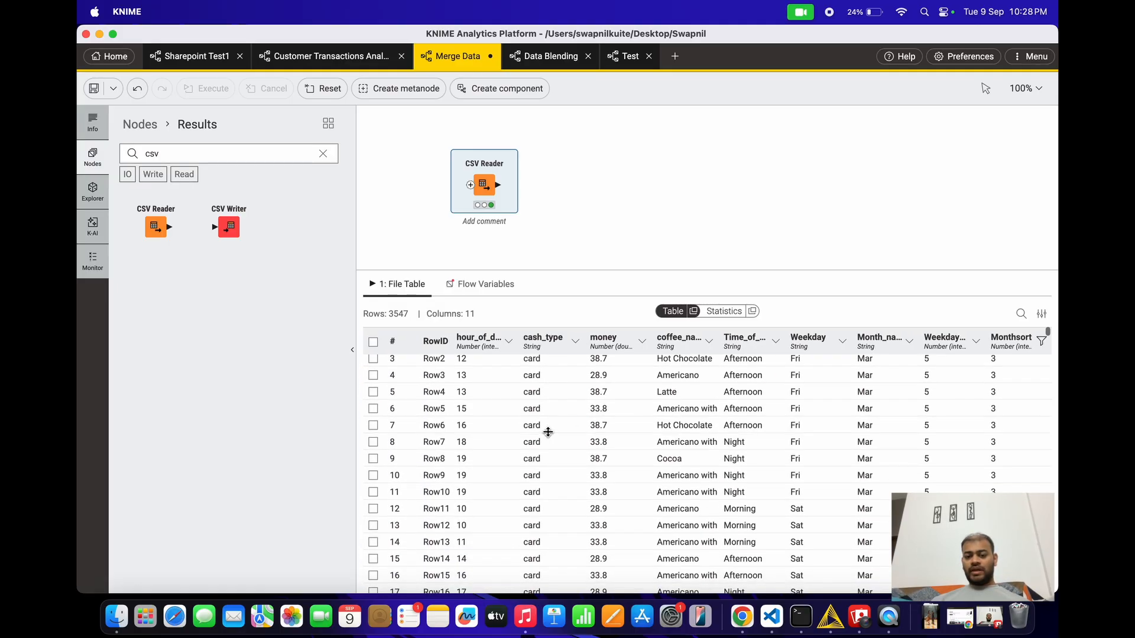
{"action": "scroll", "coordinate": [548, 432], "scroll_direction": "up", "scroll_amount": 2}
{"action": "scroll", "coordinate": [548, 431], "scroll_direction": "right", "scroll_amount": 5}
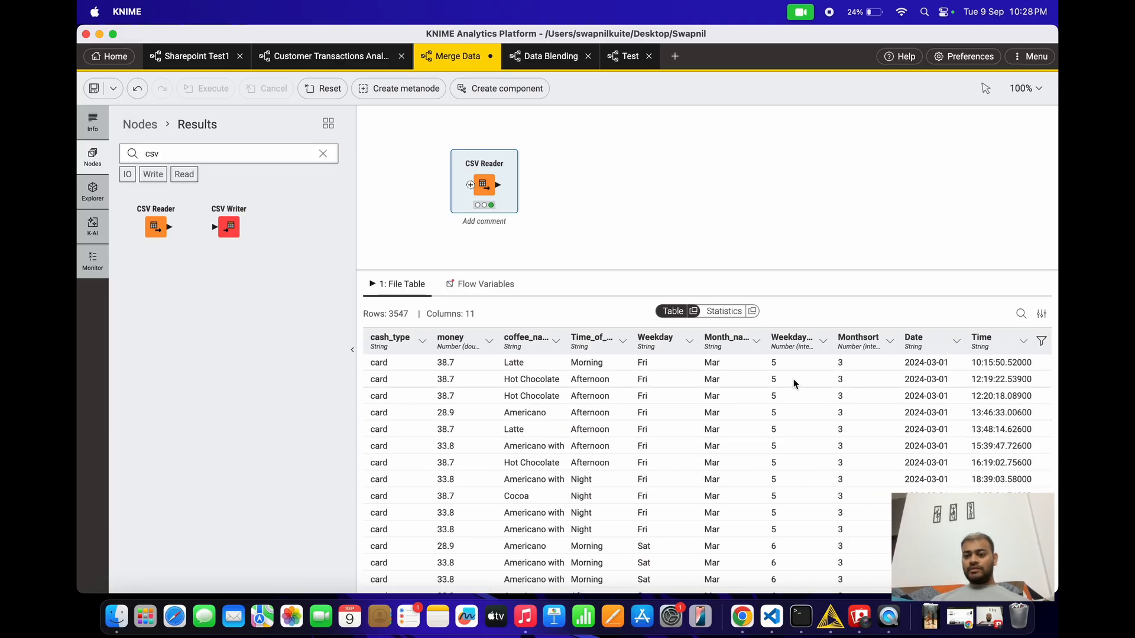
{"action": "scroll", "coordinate": [770, 383], "scroll_direction": "left", "scroll_amount": 2}
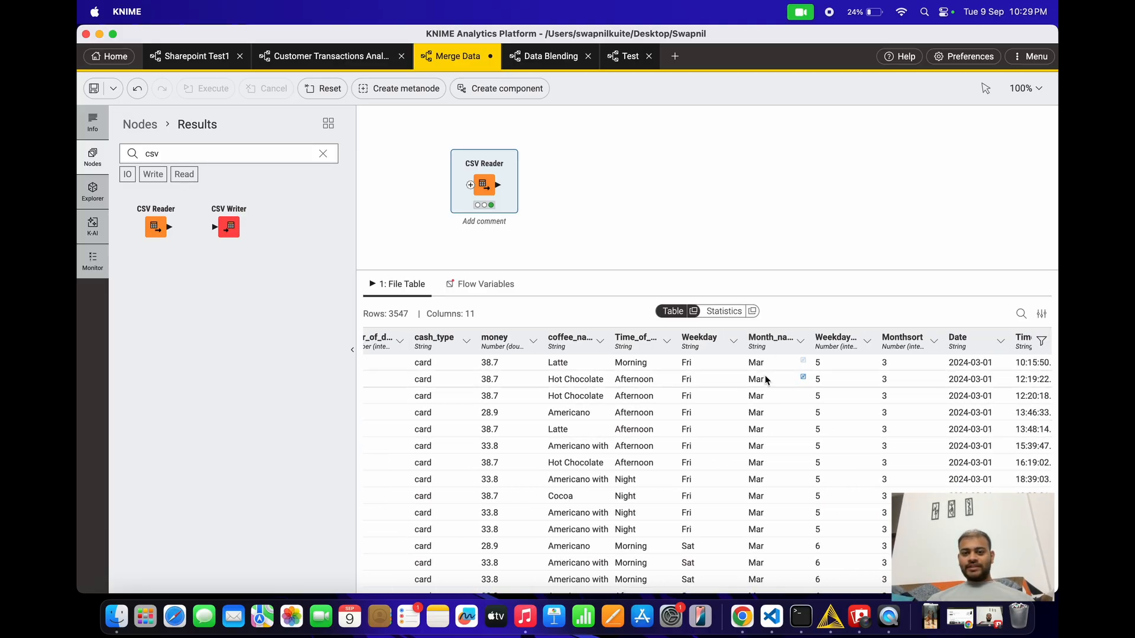
{"action": "scroll", "coordinate": [765, 376], "scroll_direction": "down", "scroll_amount": 2}
{"action": "scroll", "coordinate": [767, 379], "scroll_direction": "up", "scroll_amount": 2}
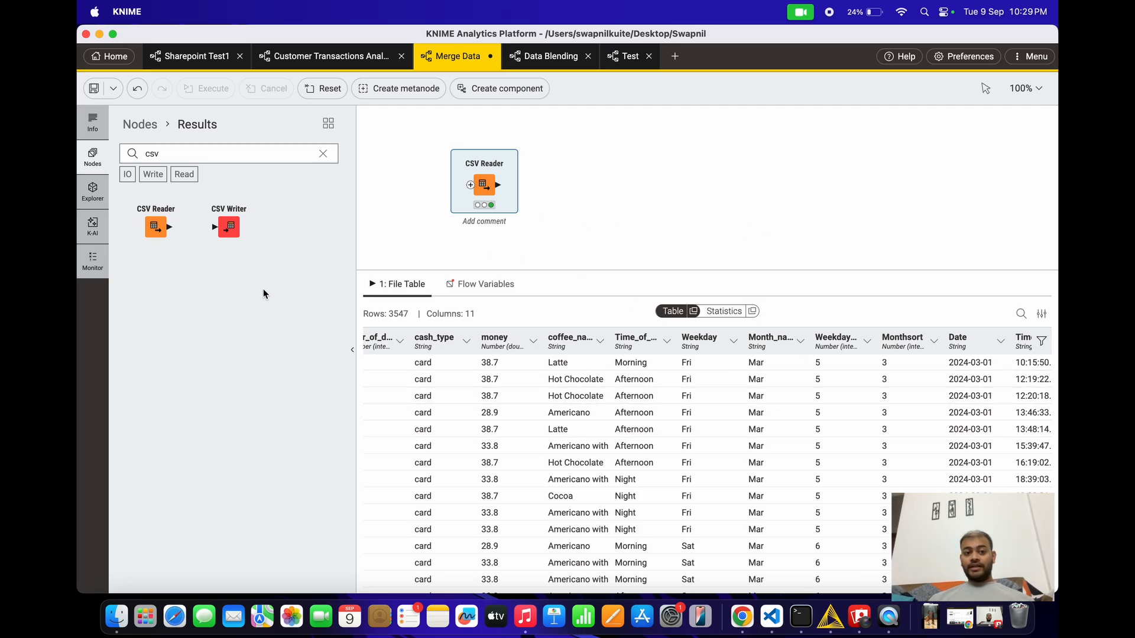
- Search the nodes for "grouping", add a GroupBy node beside the CSV Reader and connect the reader's output to it
{"action": "left_click", "coordinate": [171, 151]}
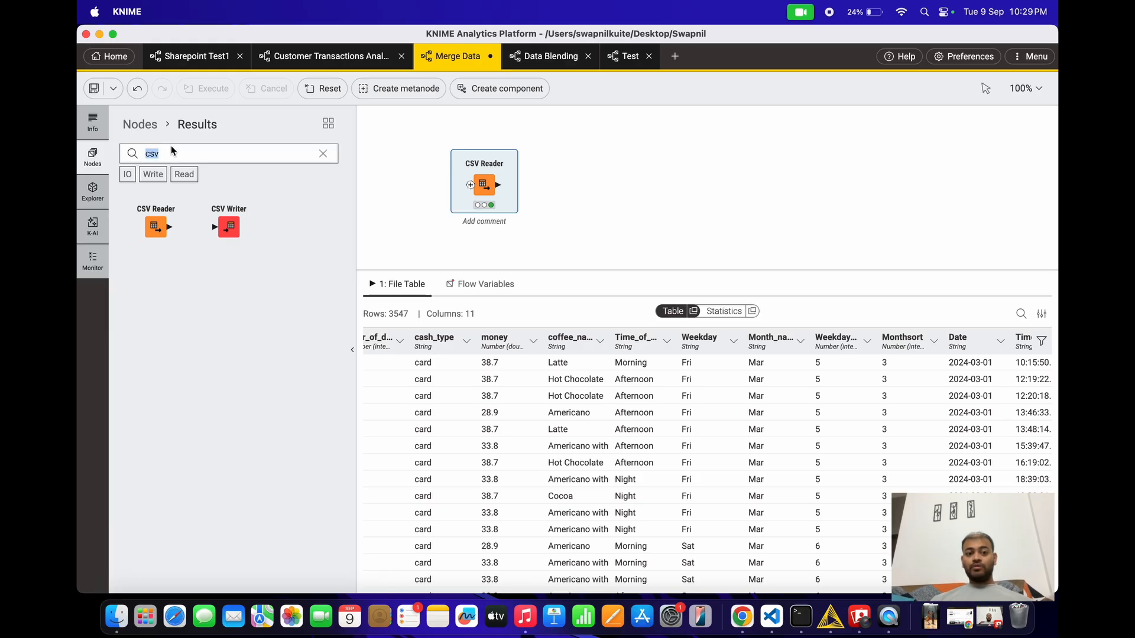
{"action": "type", "text": "groupi"}
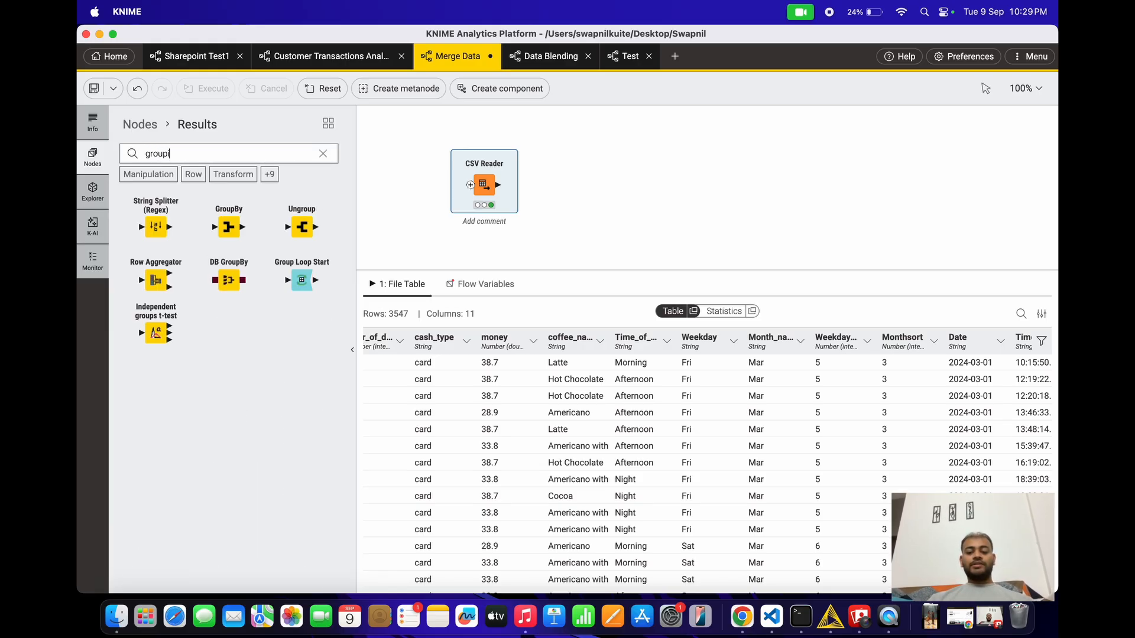
{"action": "type", "text": "ng"}
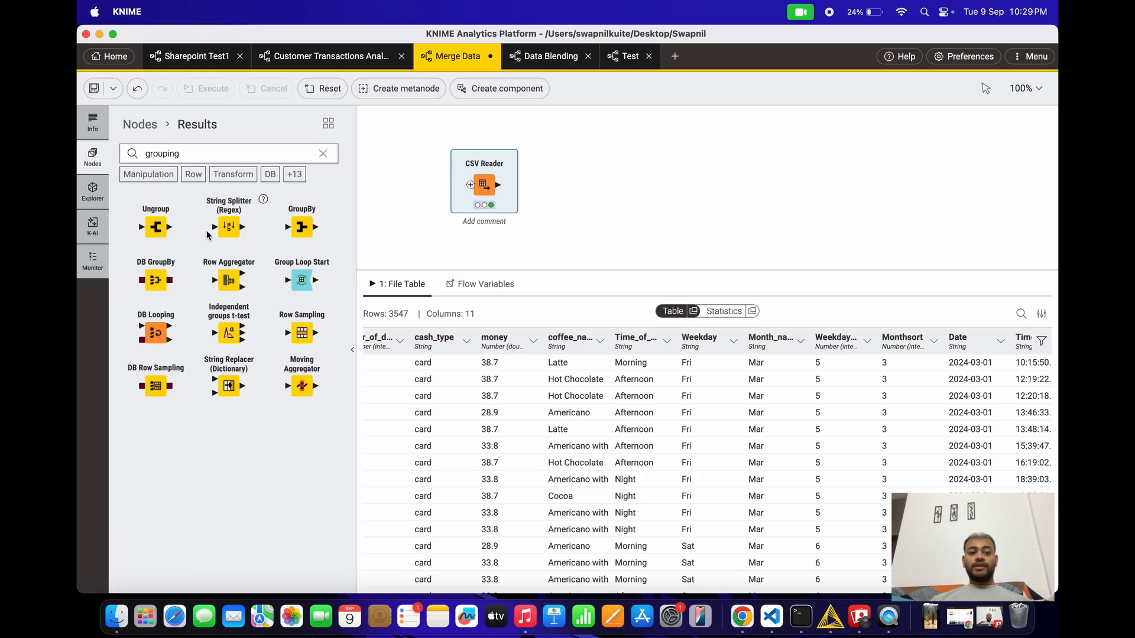
{"action": "left_click_drag", "start_coordinate": [304, 227], "coordinate": [584, 185]}
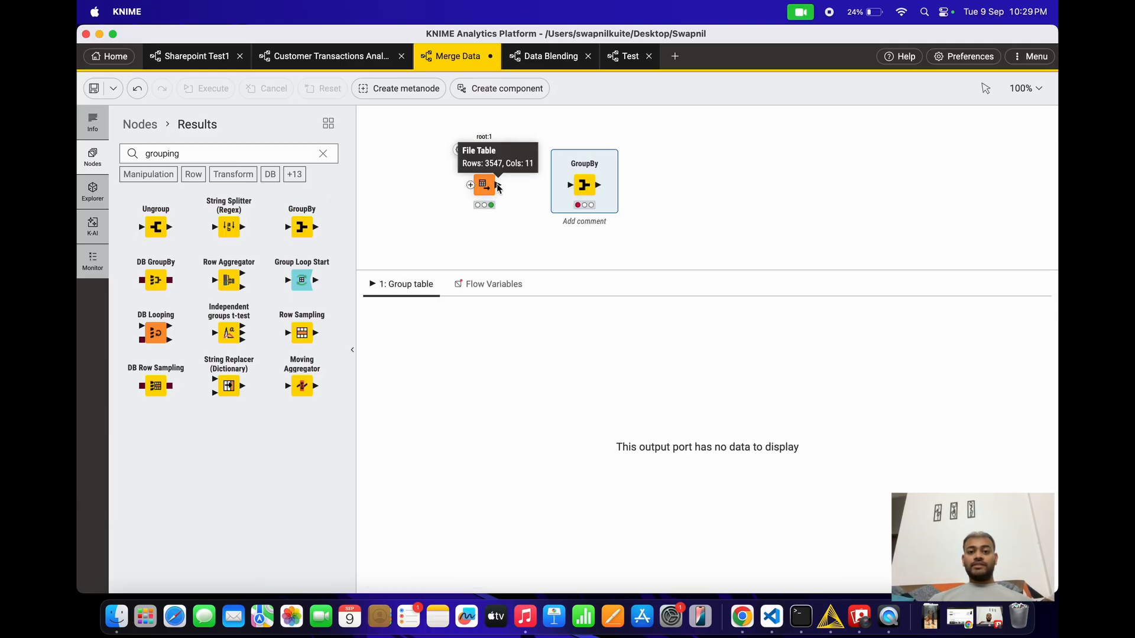
{"action": "left_click_drag", "start_coordinate": [500, 186], "coordinate": [579, 191]}
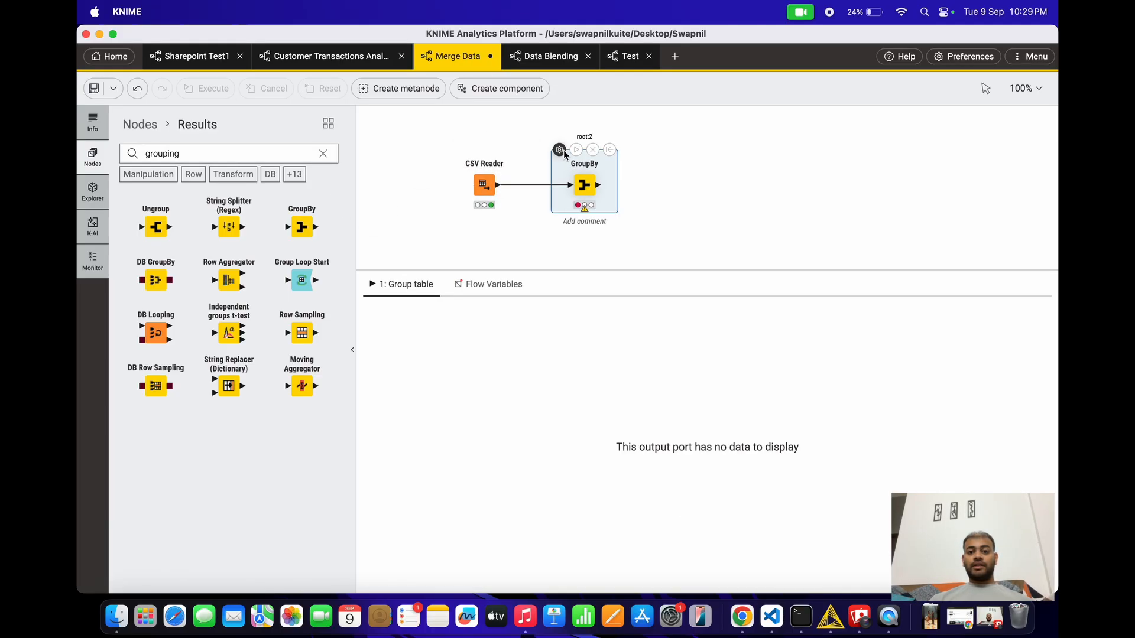
- Open the GroupBy node's configuration and set Month_name as the group column
{"action": "double_click", "coordinate": [560, 154]}
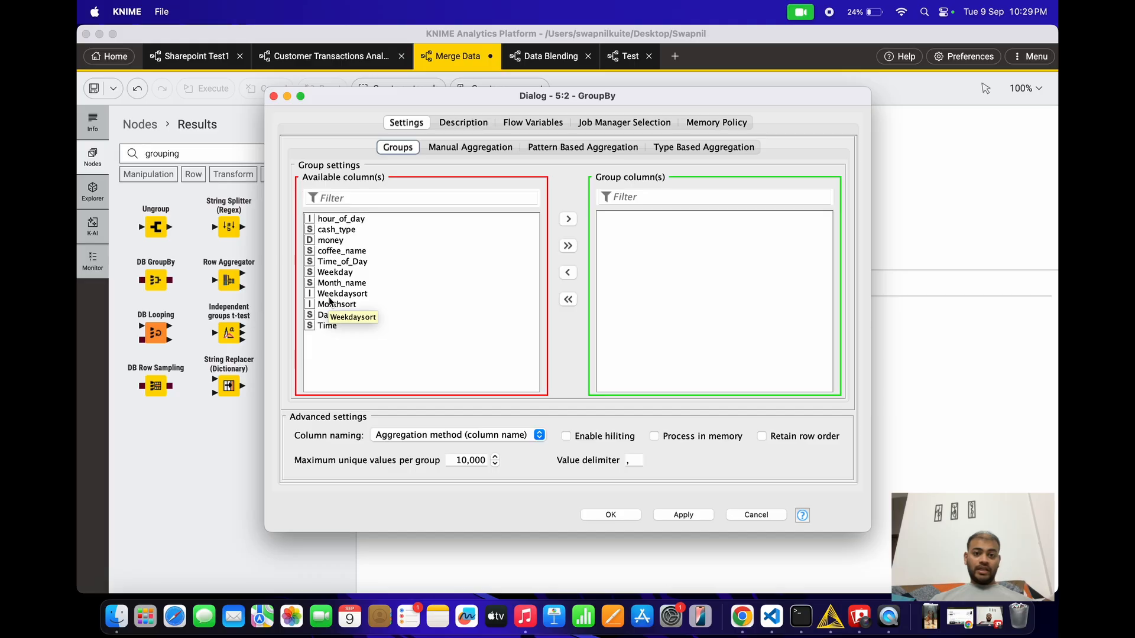
{"action": "left_click", "coordinate": [456, 155]}
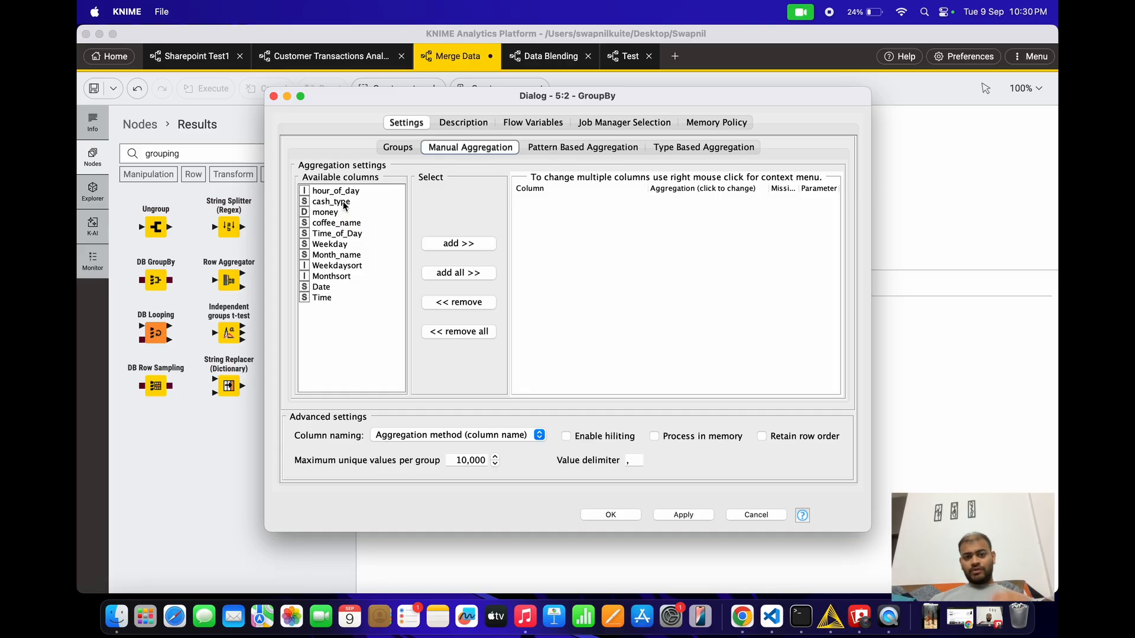
{"action": "left_click", "coordinate": [397, 147]}
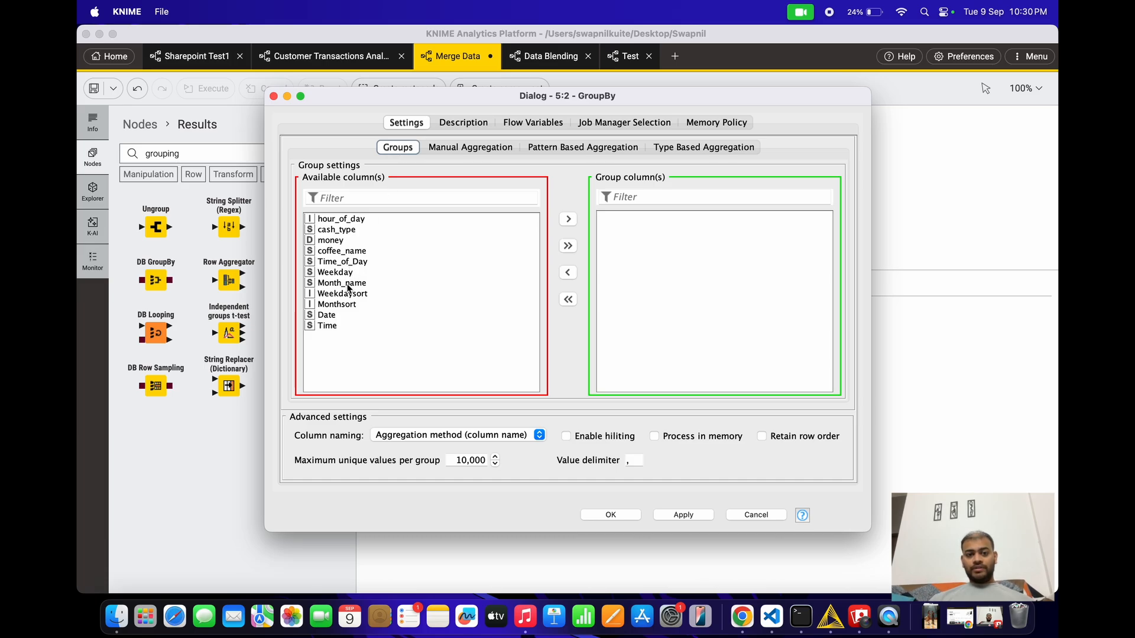
{"action": "double_click", "coordinate": [348, 284]}
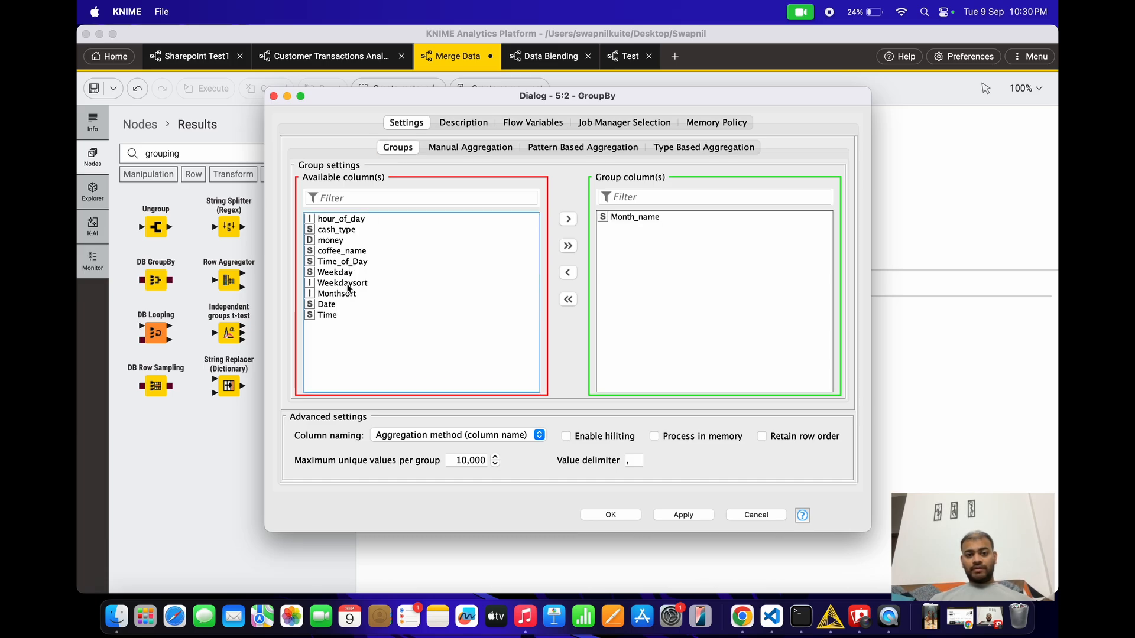
- Add the money column to the GroupBy node's manual aggregation and set its aggregation method to Sum
{"action": "left_click", "coordinate": [479, 157]}
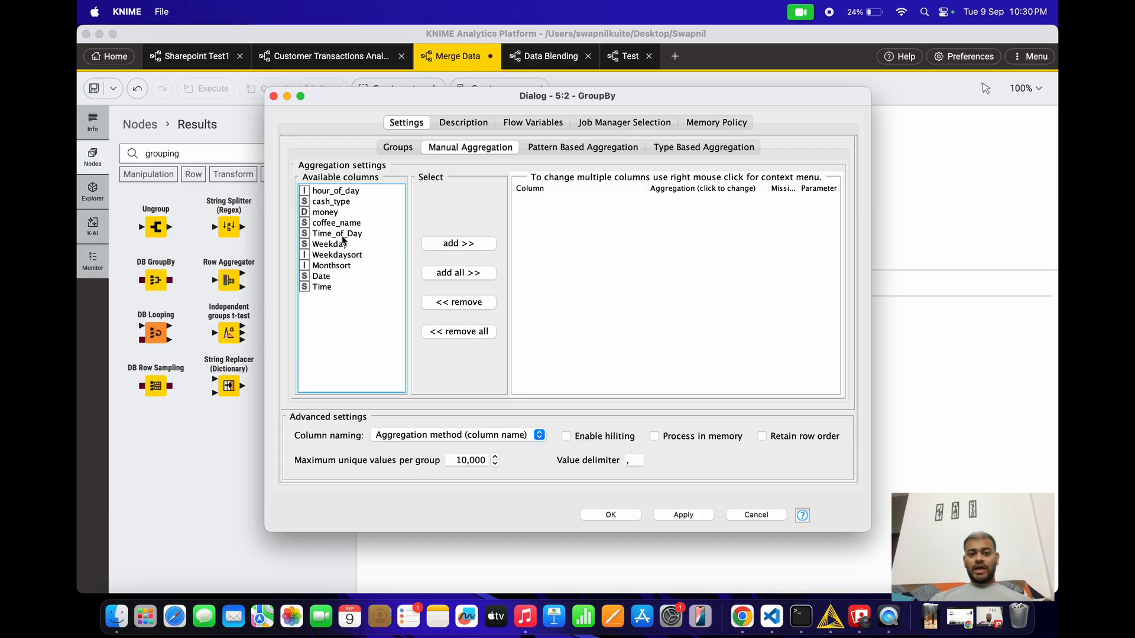
{"action": "double_click", "coordinate": [331, 213]}
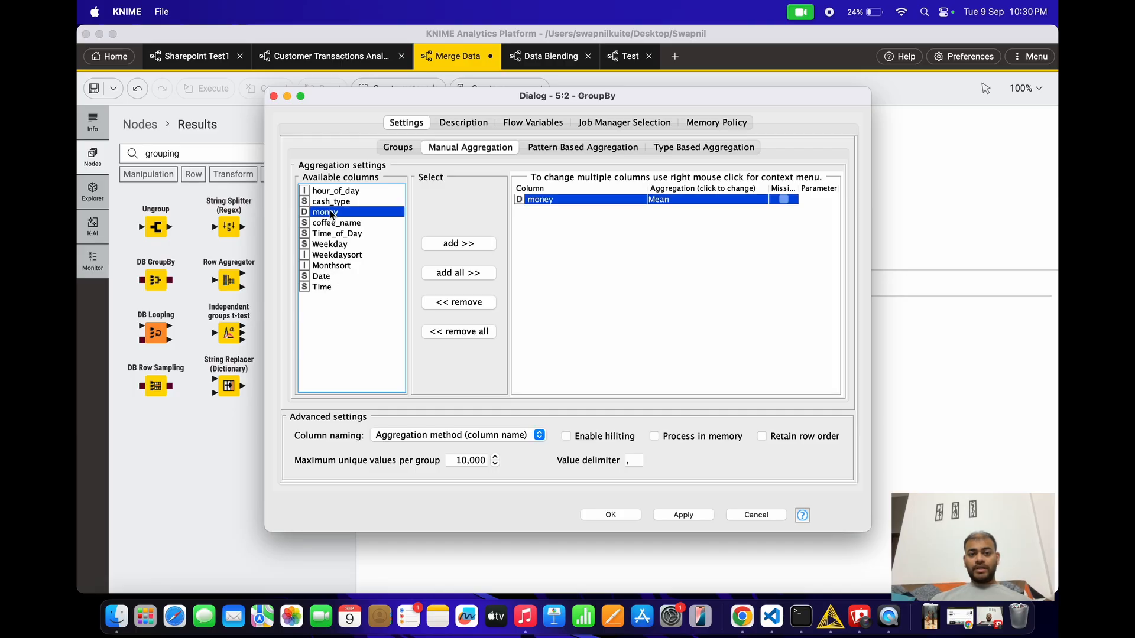
{"action": "left_click", "coordinate": [676, 200]}
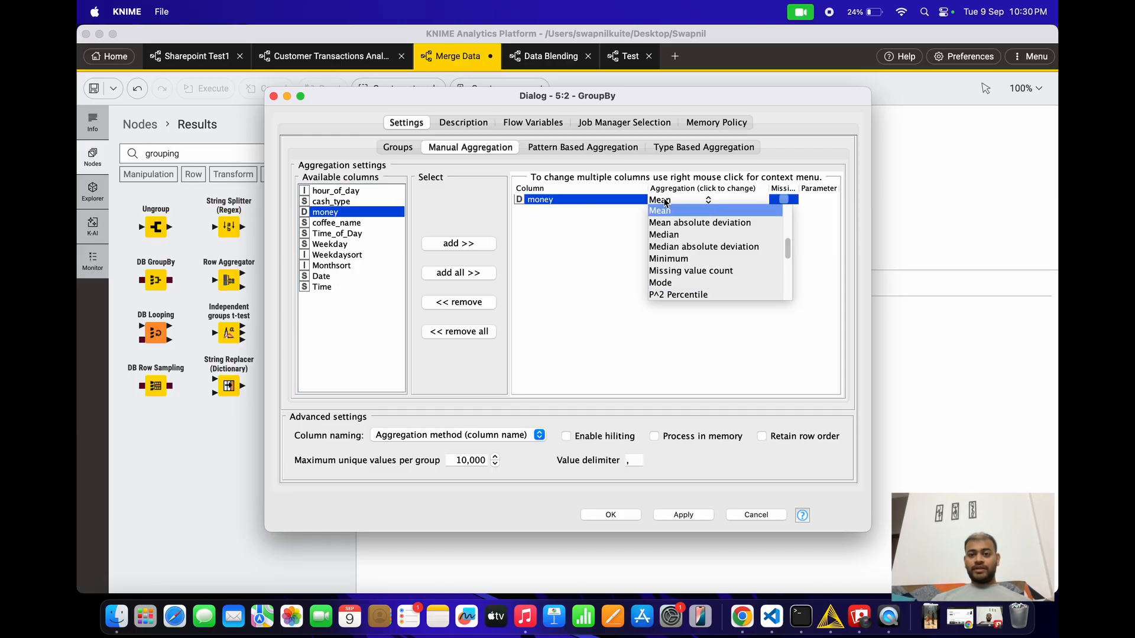
{"action": "left_click", "coordinate": [603, 223]}
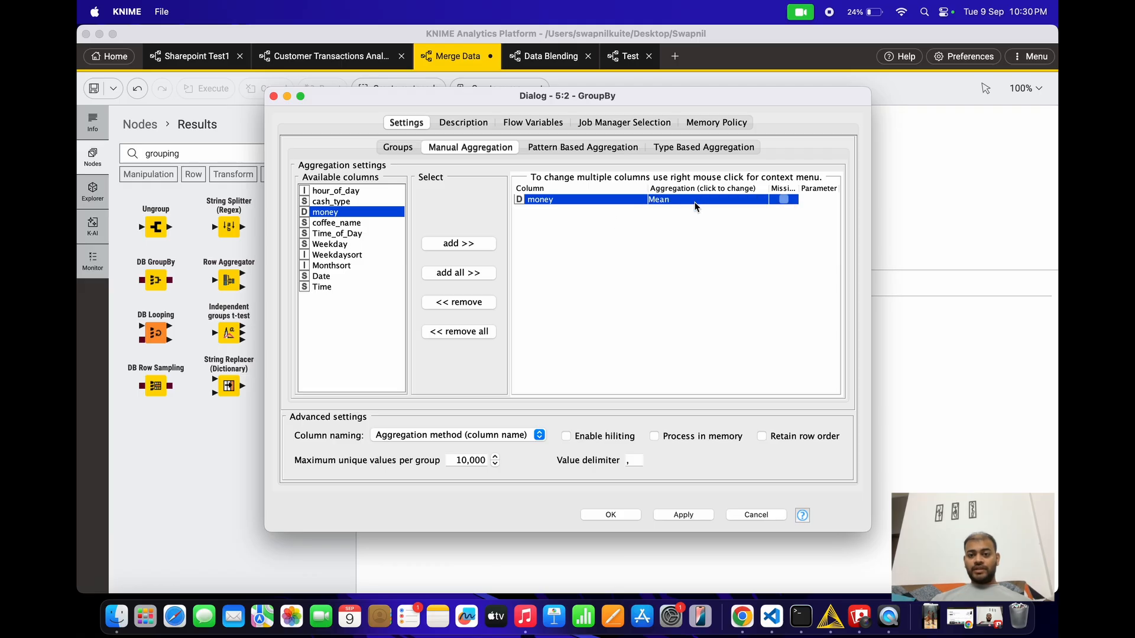
{"action": "left_click", "coordinate": [694, 204]}
{"action": "scroll", "coordinate": [680, 230], "scroll_direction": "down", "scroll_amount": 8}
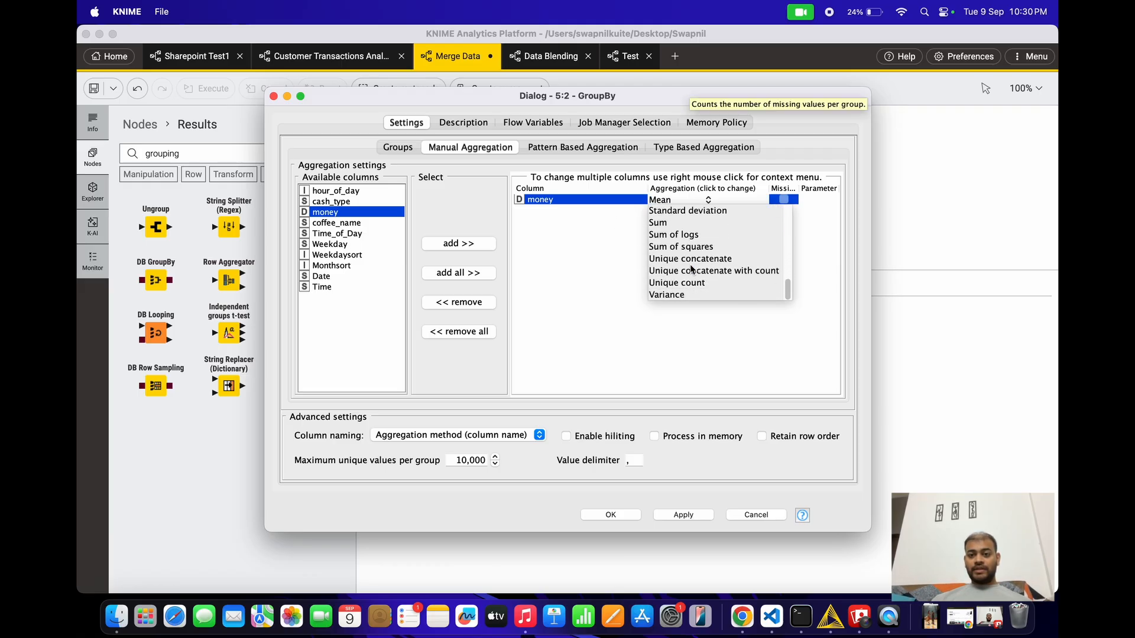
{"action": "left_click", "coordinate": [677, 223]}
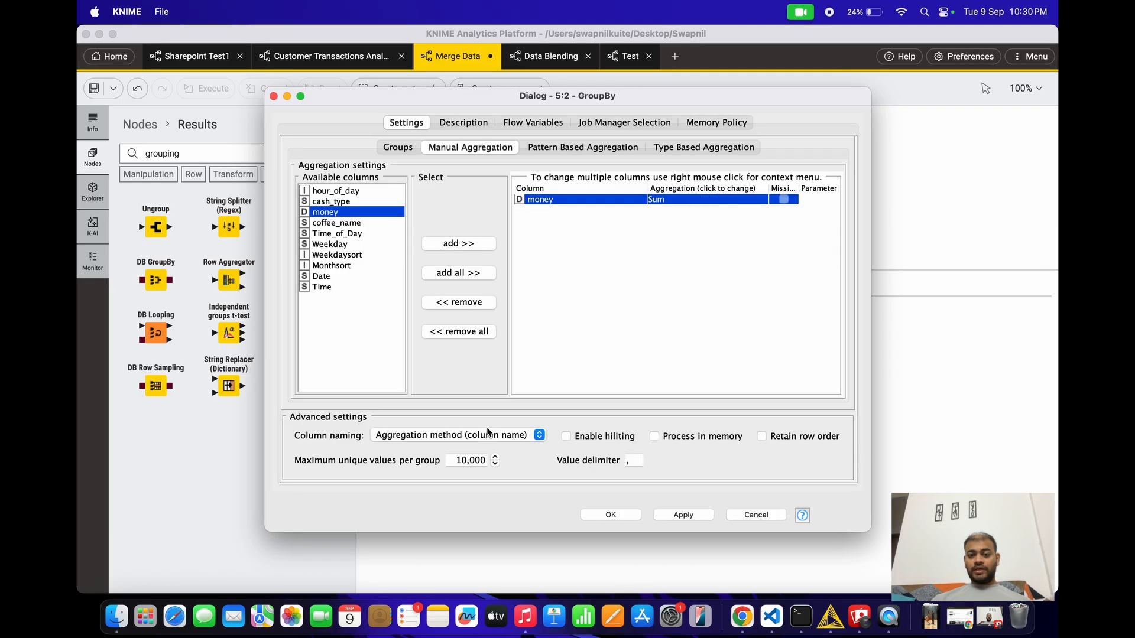
- Set the GroupBy node's column naming to Keep original name(s), apply the configuration and execute the node
{"action": "left_click", "coordinate": [423, 437]}
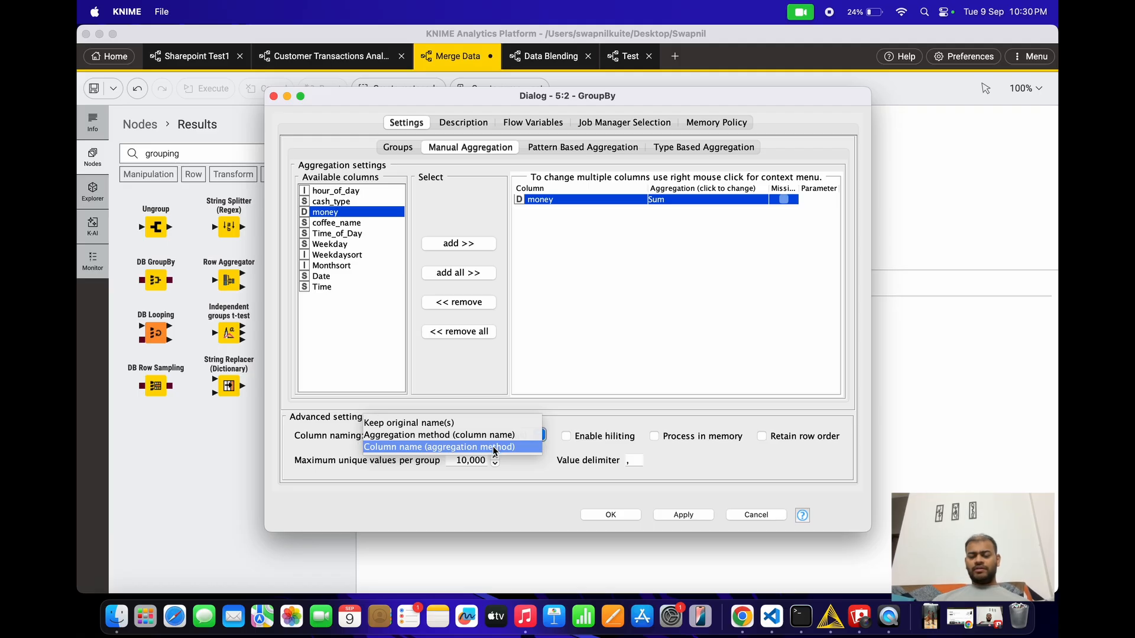
{"action": "left_click", "coordinate": [597, 361]}
{"action": "left_click", "coordinate": [441, 437]}
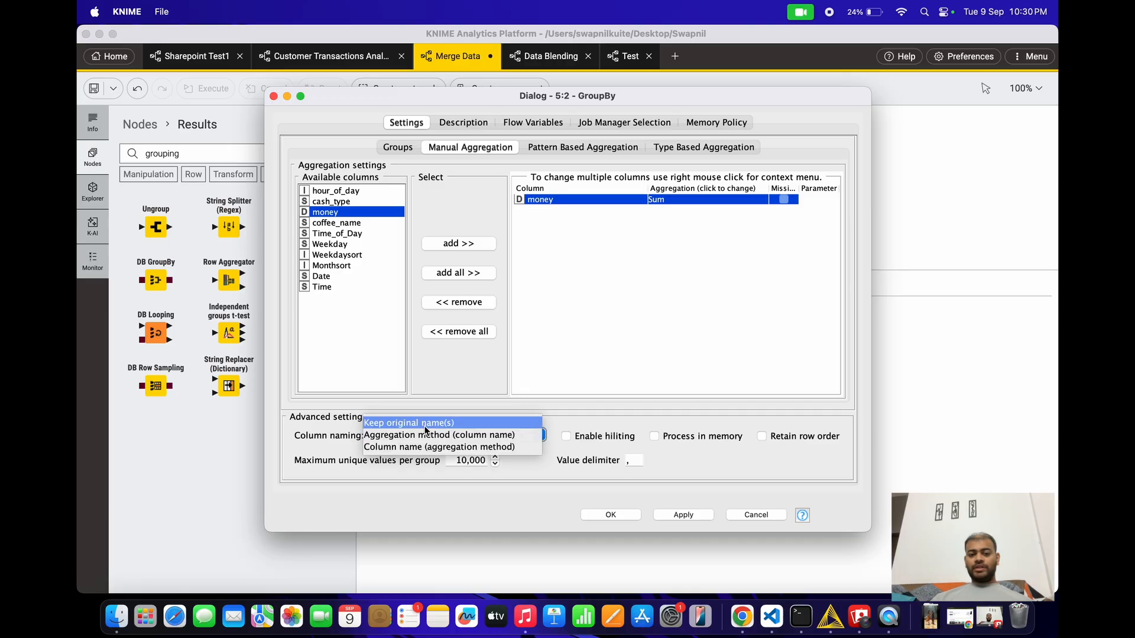
{"action": "left_click", "coordinate": [426, 425]}
{"action": "left_click", "coordinate": [684, 515]}
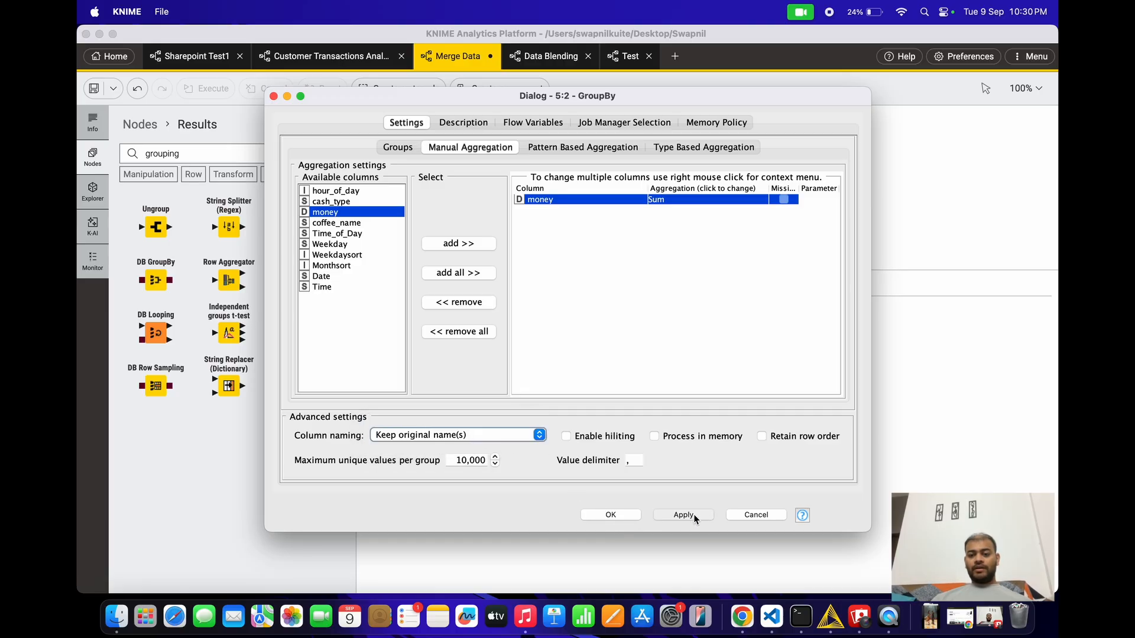
{"action": "left_click", "coordinate": [612, 515]}
{"action": "left_click", "coordinate": [576, 150]}
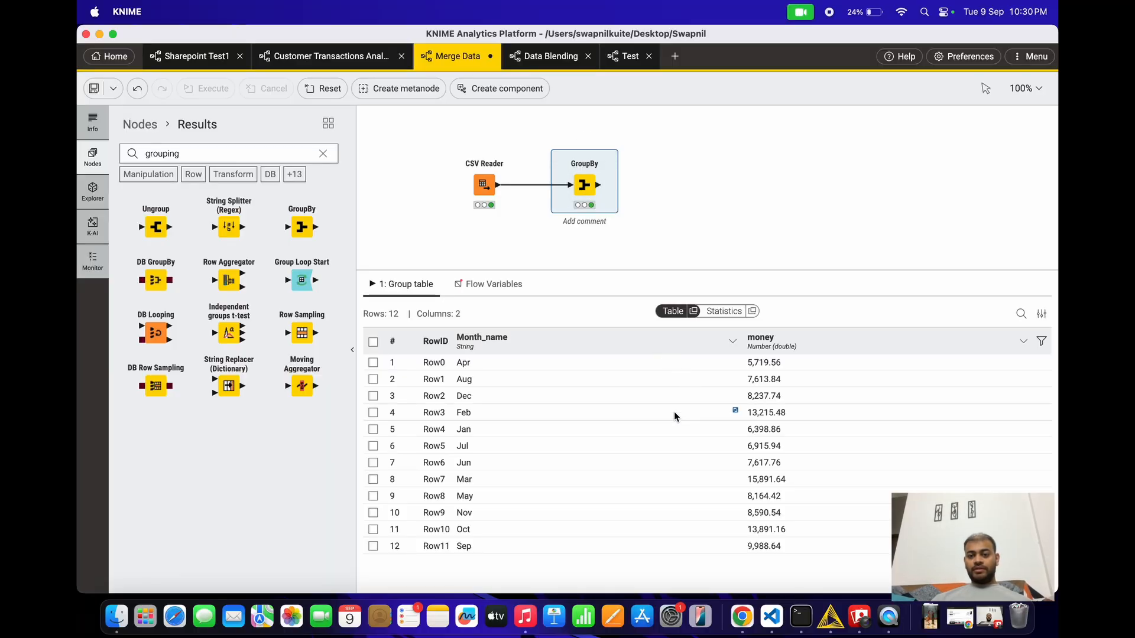
- Move the GroupBy node up, paste a copy of it below and connect the CSV Reader's output to the copy
{"action": "mouse_move", "coordinate": [565, 155]}
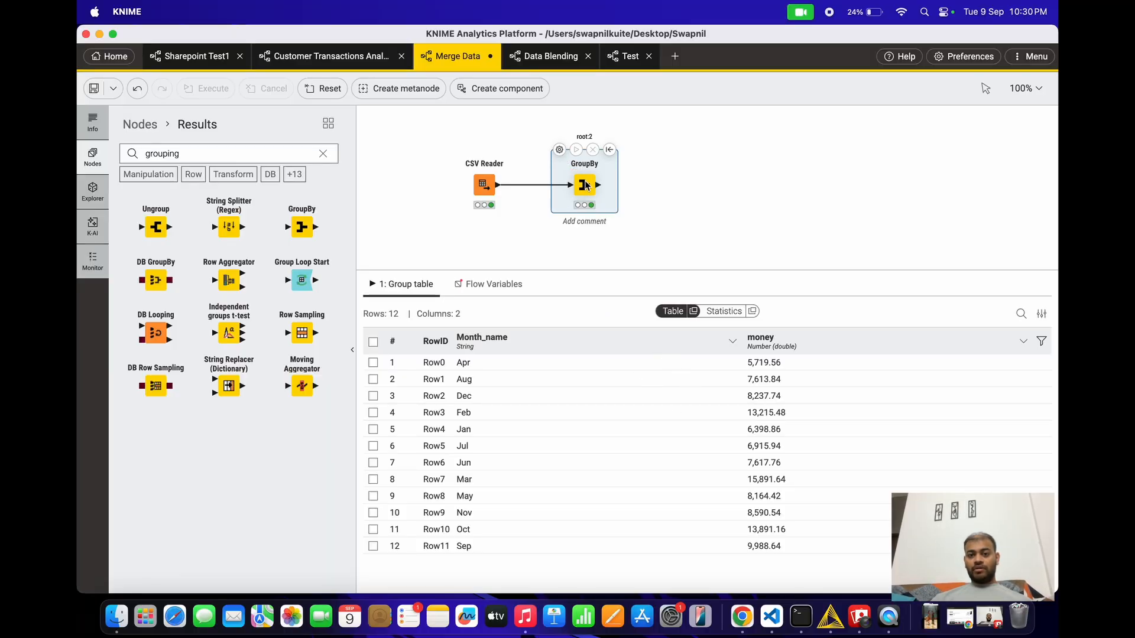
{"action": "left_click_drag", "start_coordinate": [584, 184], "coordinate": [580, 158]}
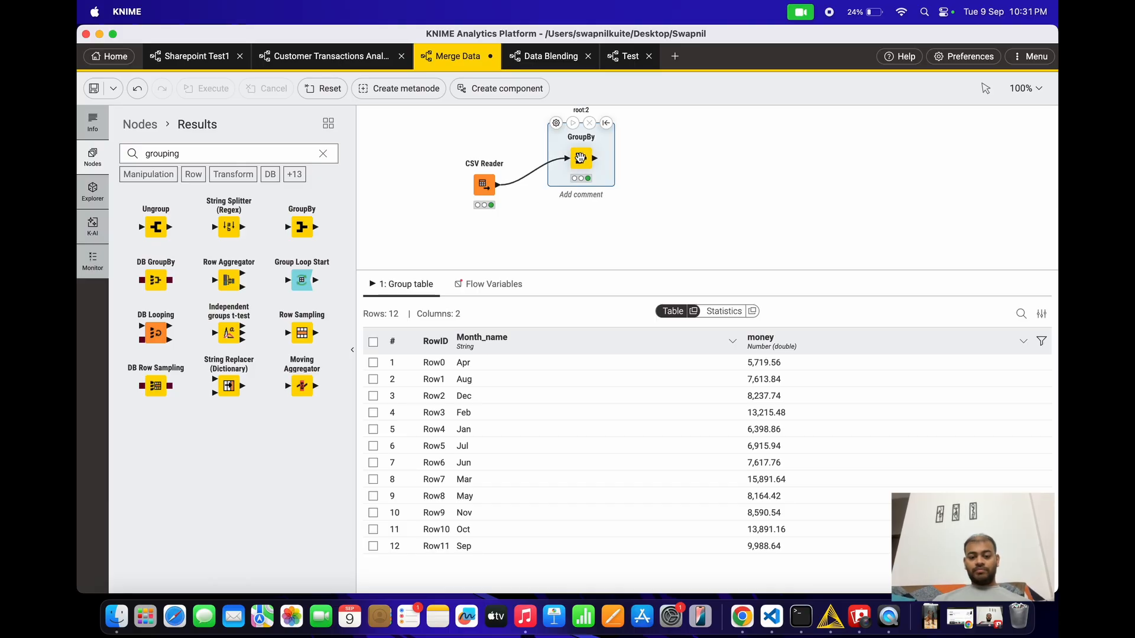
{"action": "key", "text": "super+v"}
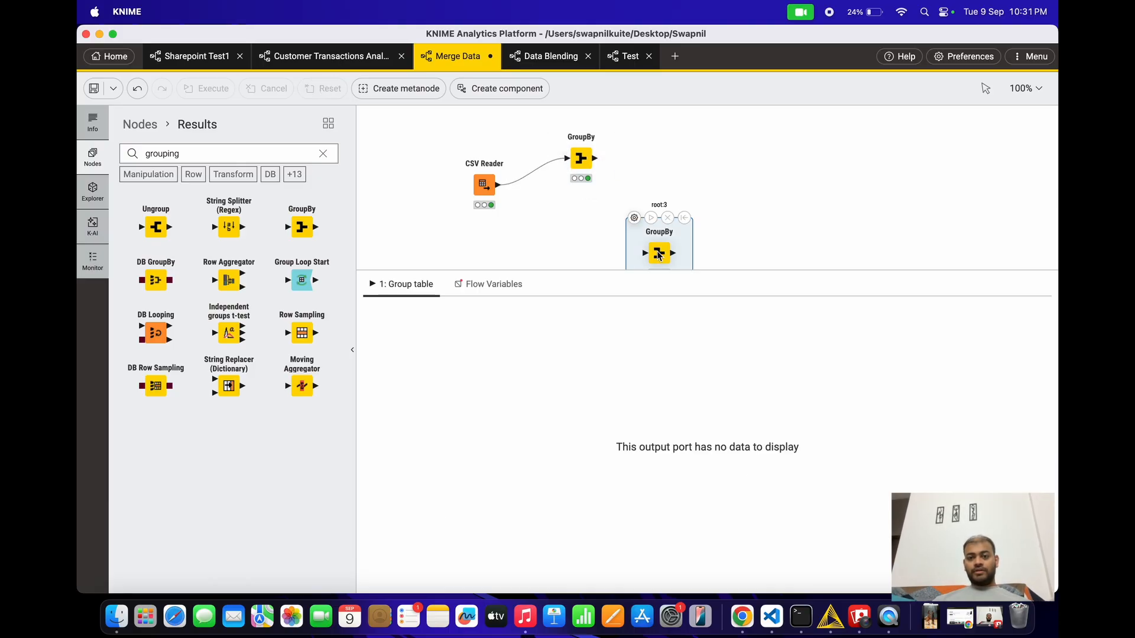
{"action": "left_click_drag", "start_coordinate": [659, 253], "coordinate": [584, 219]}
{"action": "mouse_move", "coordinate": [498, 187]}
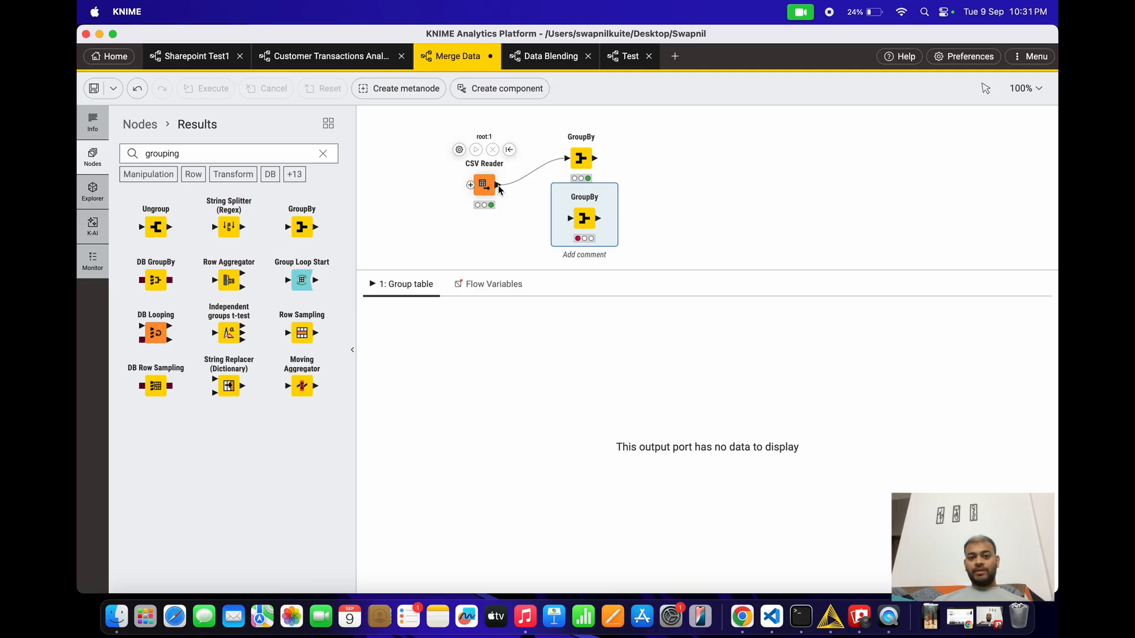
{"action": "left_click_drag", "start_coordinate": [498, 187], "coordinate": [571, 218]}
- Add coffee_name to the copied GroupBy node's group columns alongside Month_name, keeping the money Sum aggregation, and execute the node
{"action": "double_click", "coordinate": [564, 191]}
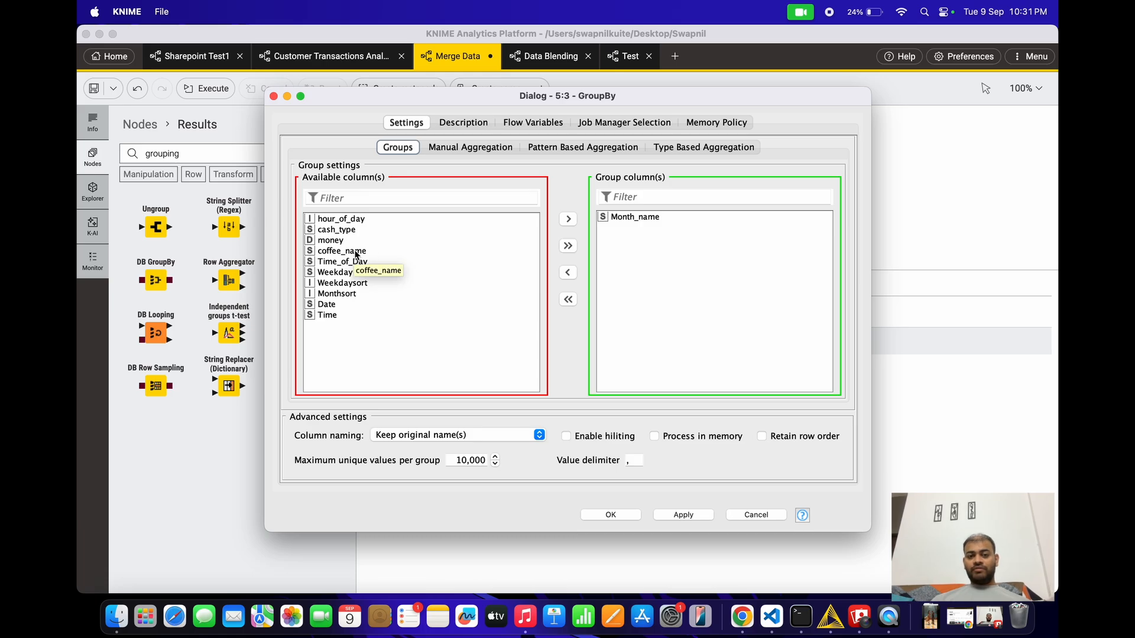
{"action": "double_click", "coordinate": [357, 252]}
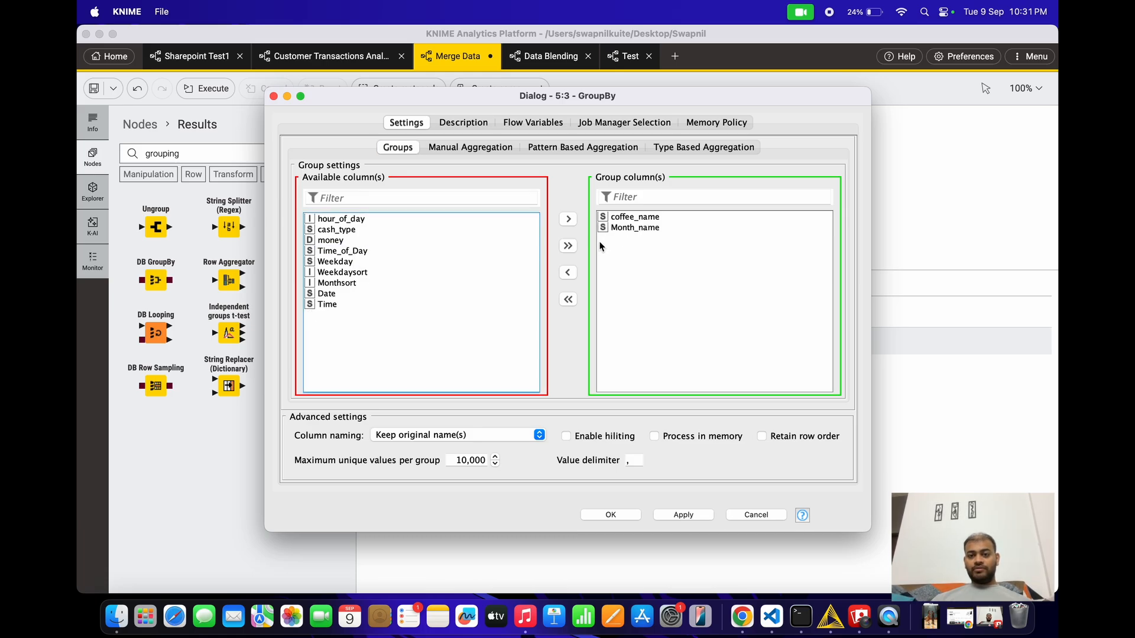
{"action": "left_click", "coordinate": [481, 152]}
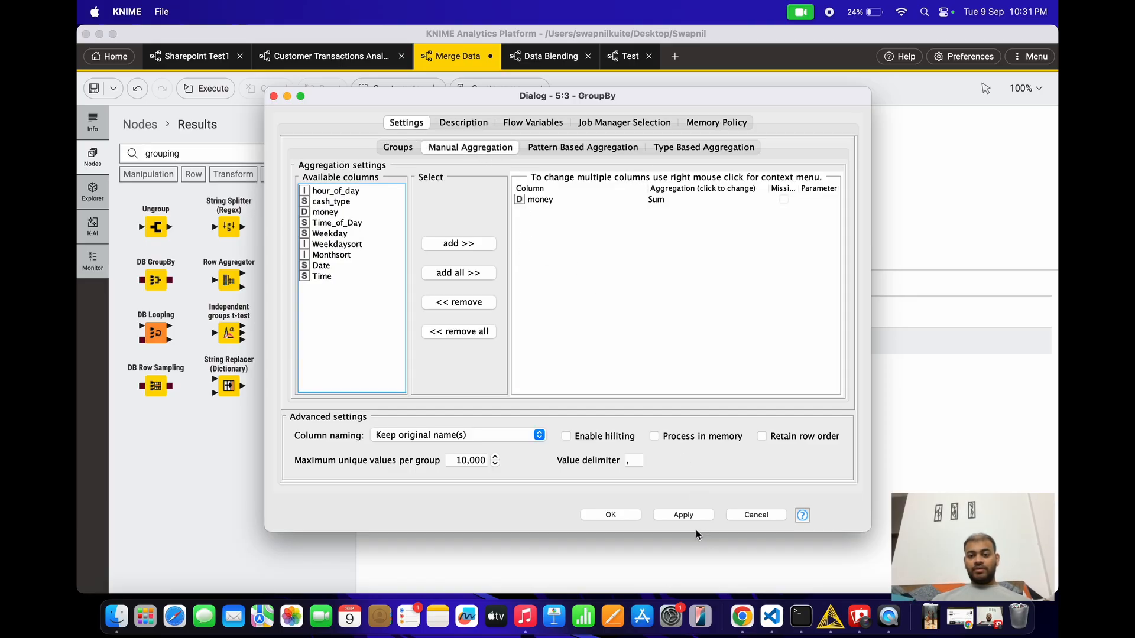
{"action": "left_click", "coordinate": [682, 517]}
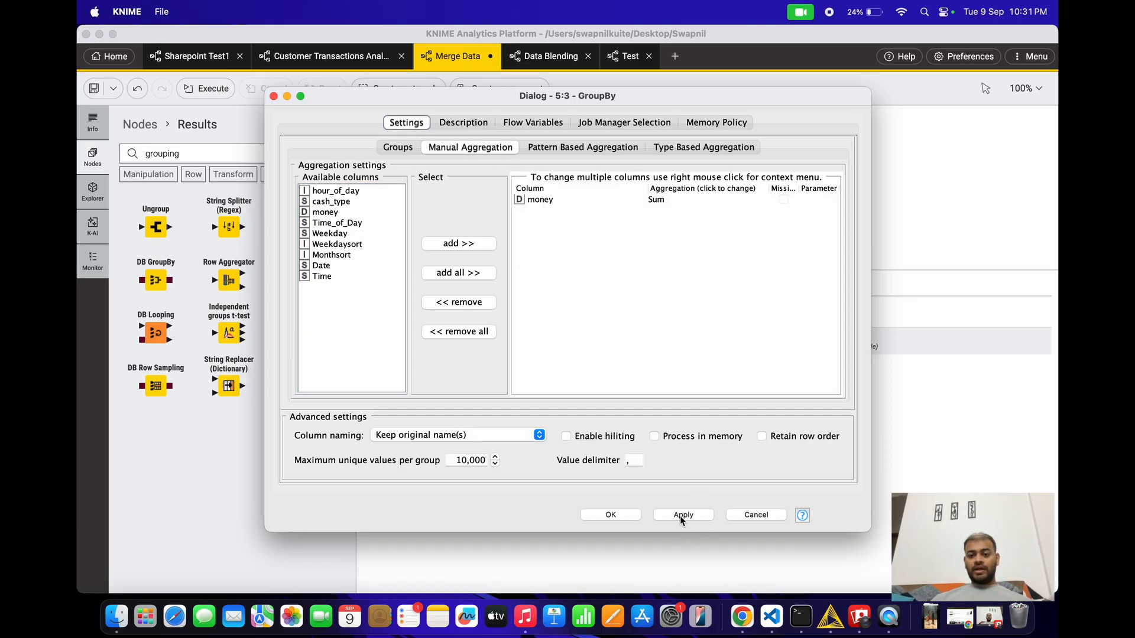
{"action": "left_click", "coordinate": [609, 514]}
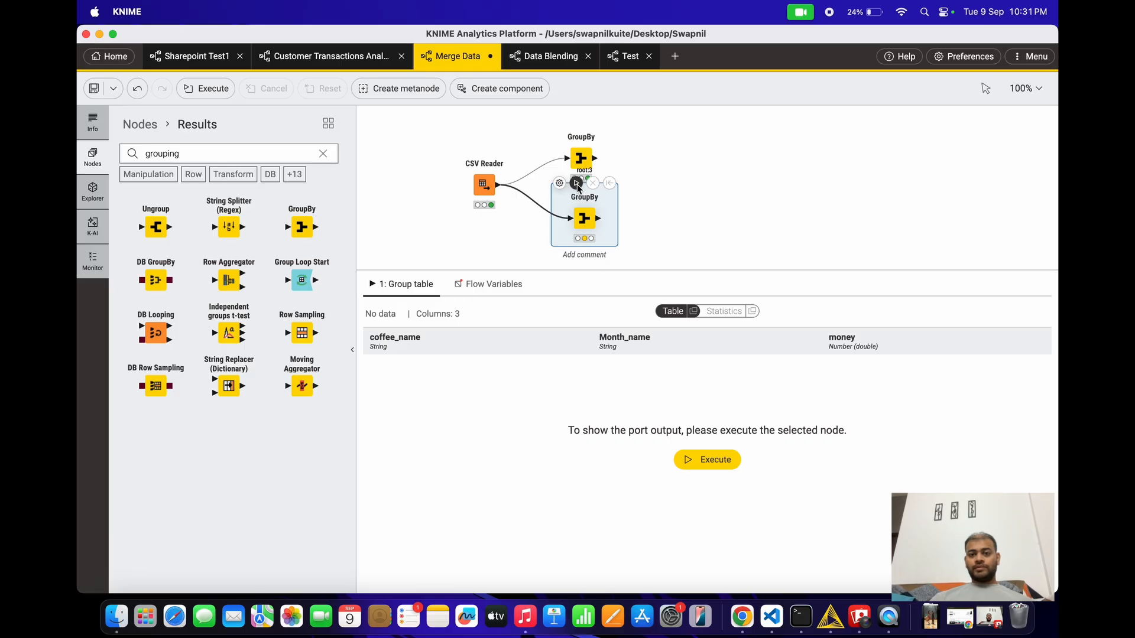
{"action": "left_click", "coordinate": [577, 184]}
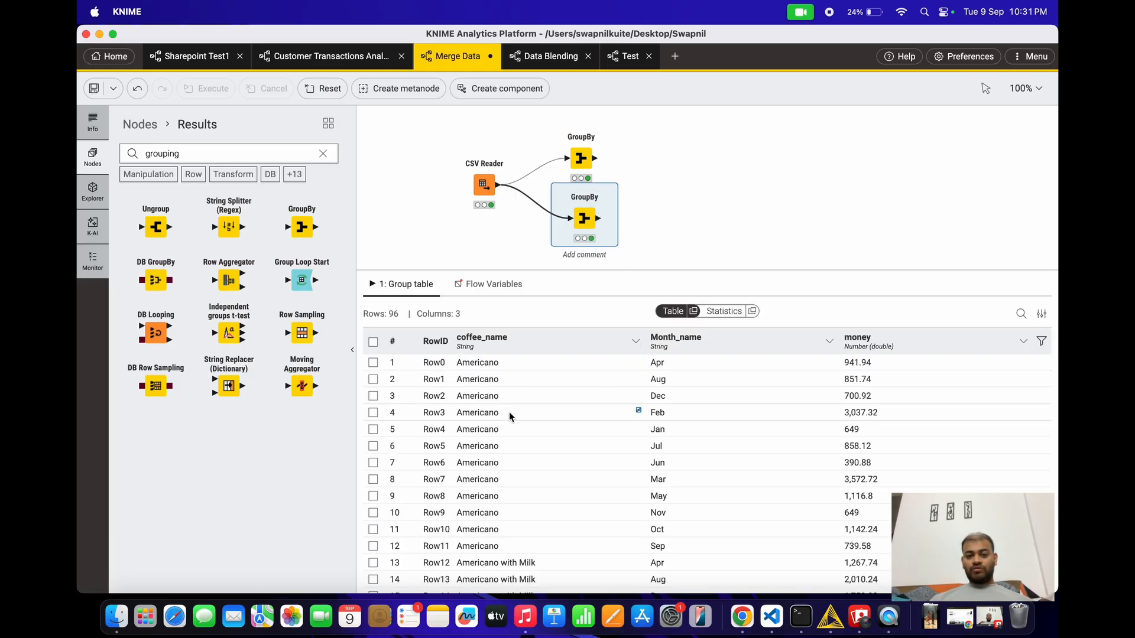
- Examine the second GroupBy node's output table, comparing the summed money per coffee name and month down to the last row
{"action": "scroll", "coordinate": [509, 413], "scroll_direction": "down", "scroll_amount": 1}
{"action": "scroll", "coordinate": [508, 413], "scroll_direction": "up", "scroll_amount": 1}
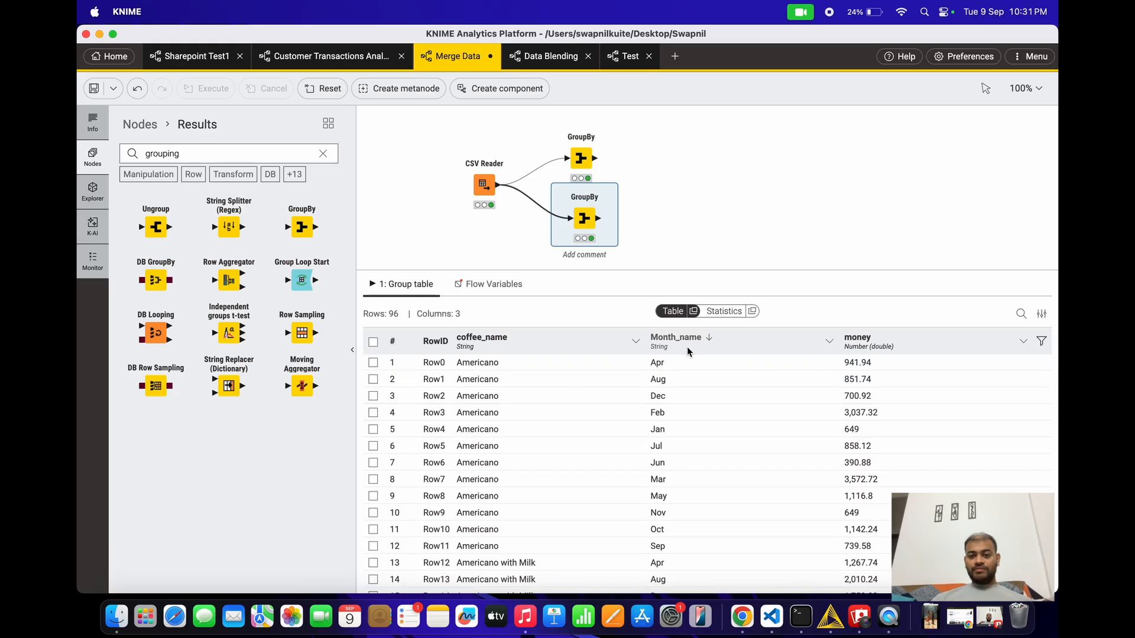
{"action": "scroll", "coordinate": [688, 413], "scroll_direction": "down", "scroll_amount": 3}
{"action": "scroll", "coordinate": [688, 413], "scroll_direction": "down", "scroll_amount": 2}
{"action": "scroll", "coordinate": [688, 414], "scroll_direction": "up", "scroll_amount": 1}
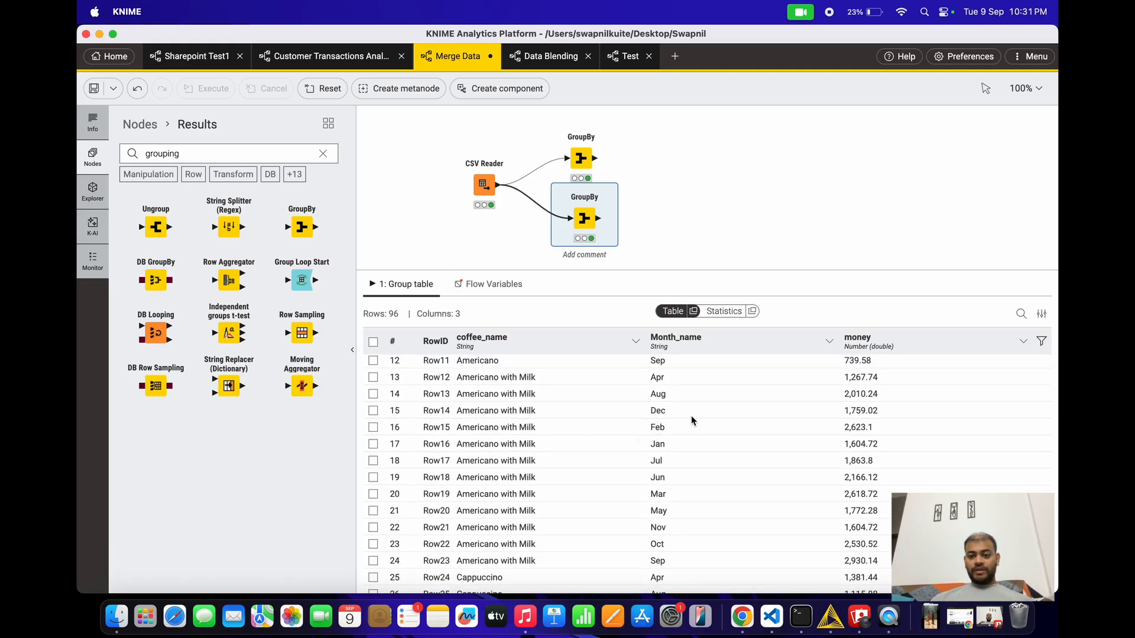
{"action": "scroll", "coordinate": [690, 416], "scroll_direction": "up", "scroll_amount": 1}
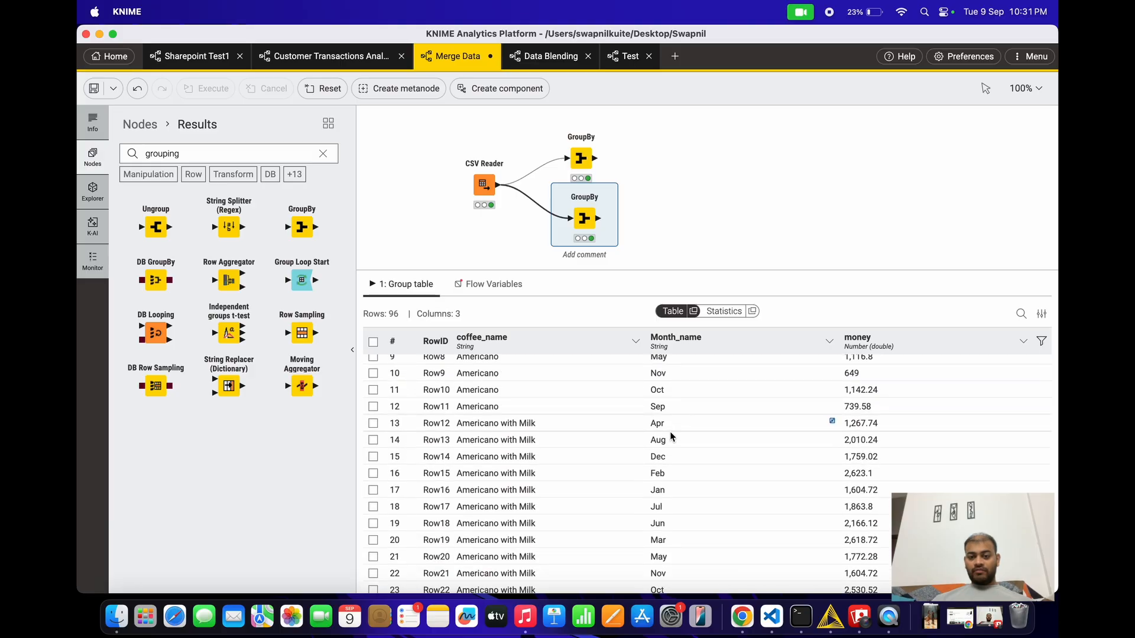
{"action": "scroll", "coordinate": [671, 439], "scroll_direction": "down", "scroll_amount": 1}
{"action": "scroll", "coordinate": [671, 438], "scroll_direction": "down", "scroll_amount": 2}
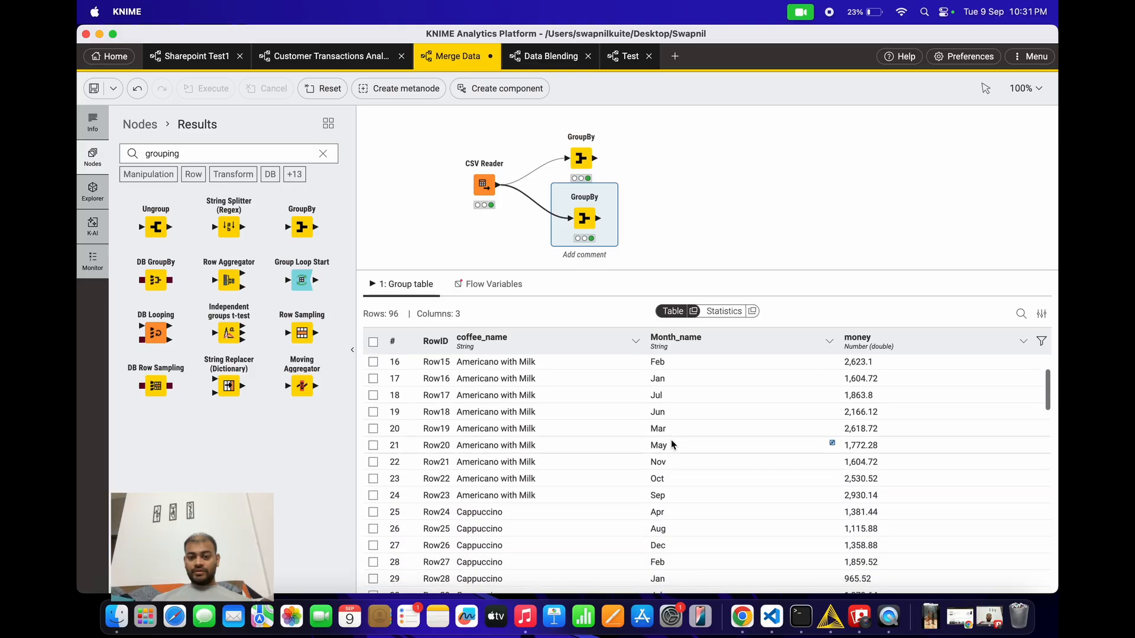
{"action": "scroll", "coordinate": [657, 488], "scroll_direction": "up", "scroll_amount": 3}
{"action": "scroll", "coordinate": [658, 488], "scroll_direction": "up", "scroll_amount": 2}
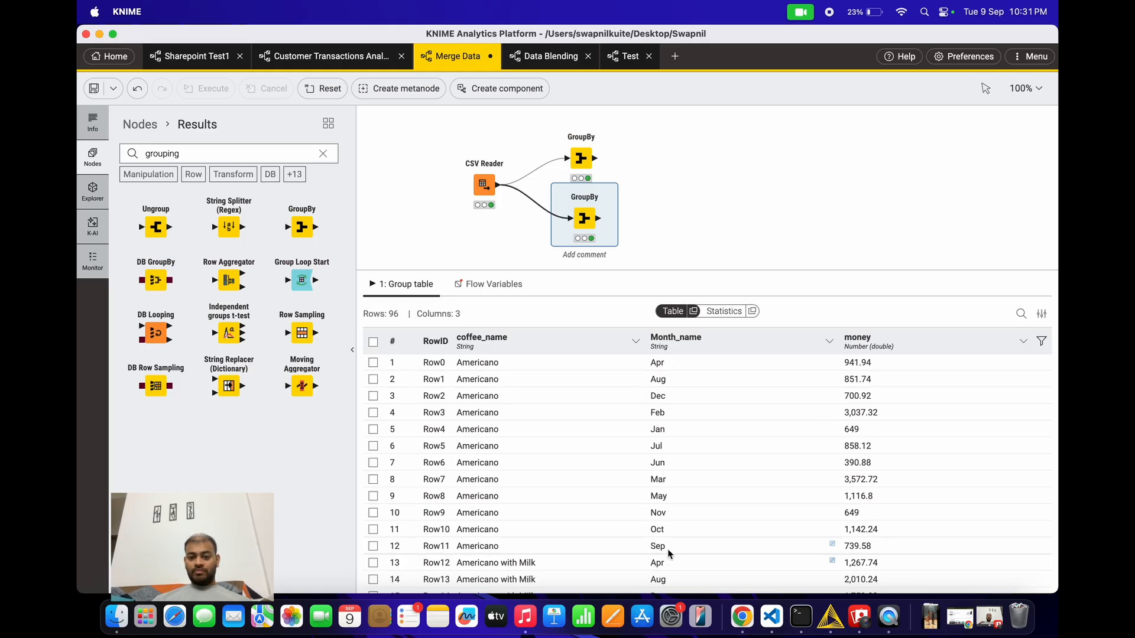
{"action": "scroll", "coordinate": [667, 552], "scroll_direction": "down", "scroll_amount": 5}
{"action": "scroll", "coordinate": [665, 550], "scroll_direction": "down", "scroll_amount": 20}
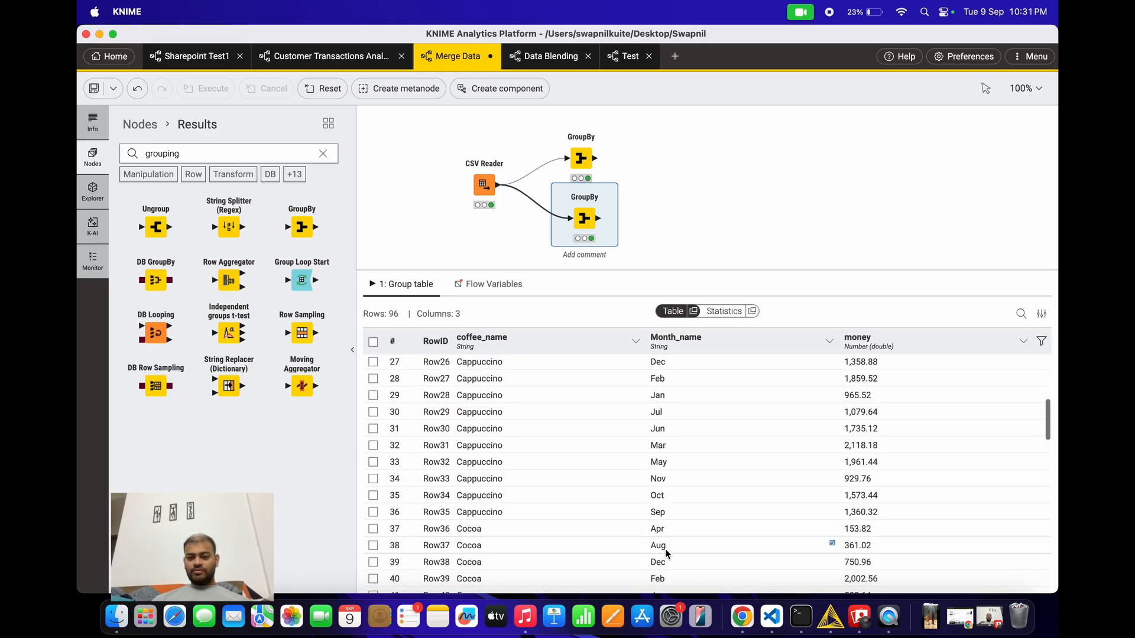
{"action": "scroll", "coordinate": [666, 554], "scroll_direction": "down", "scroll_amount": 15}
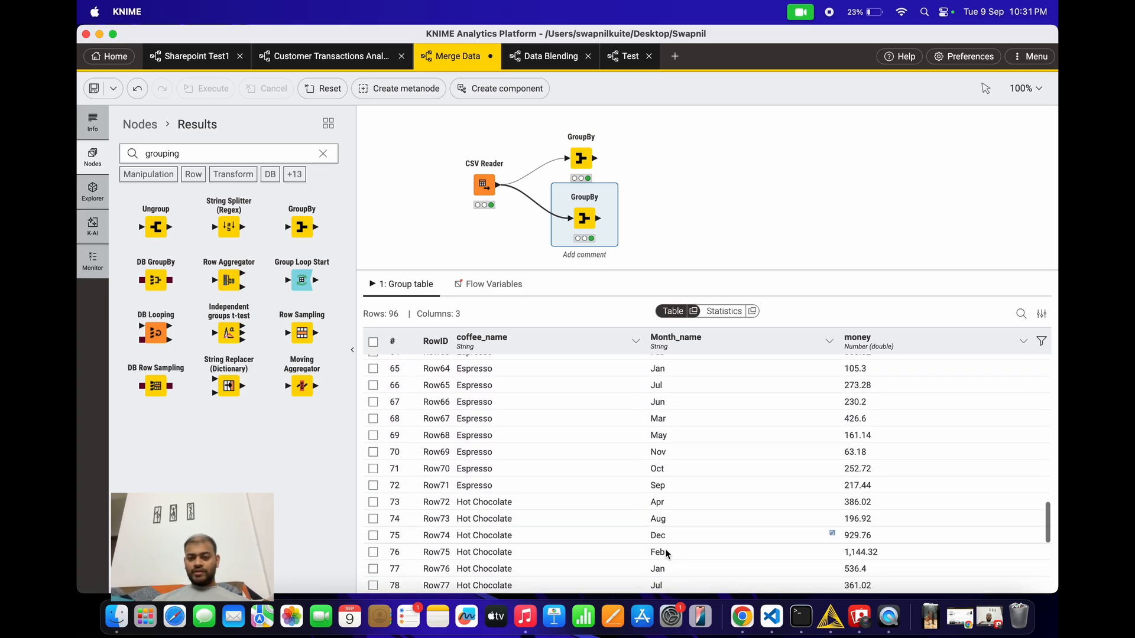
{"action": "scroll", "coordinate": [666, 554], "scroll_direction": "down", "scroll_amount": 2}
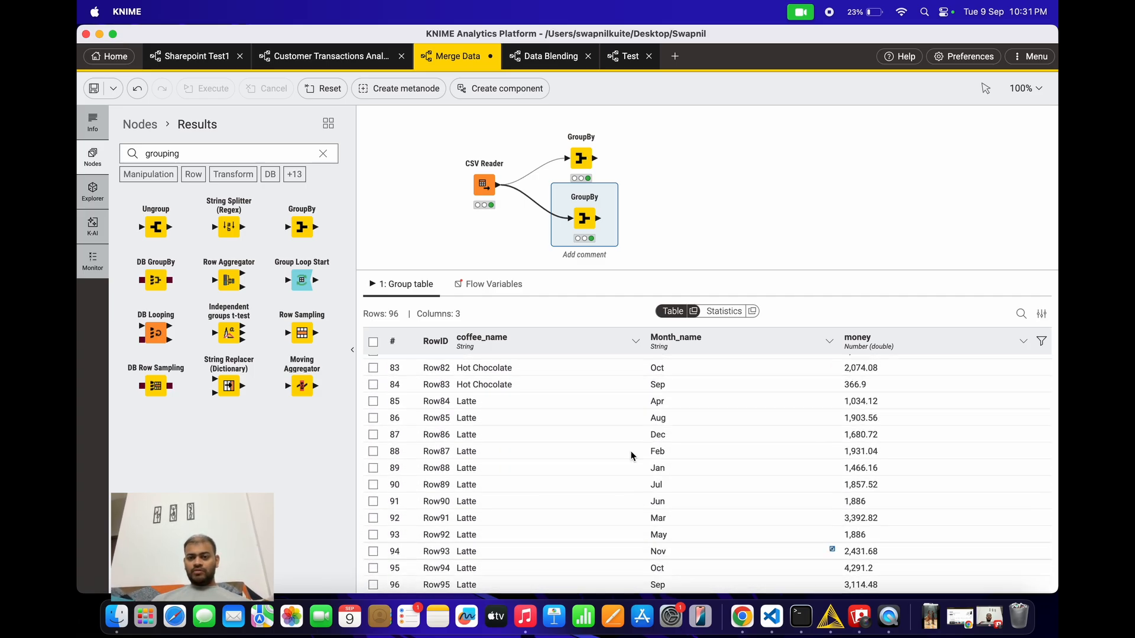
- Review the CSV Reader's output columns again, widening the Time_of_Day column to show its full name
{"action": "left_click", "coordinate": [486, 186]}
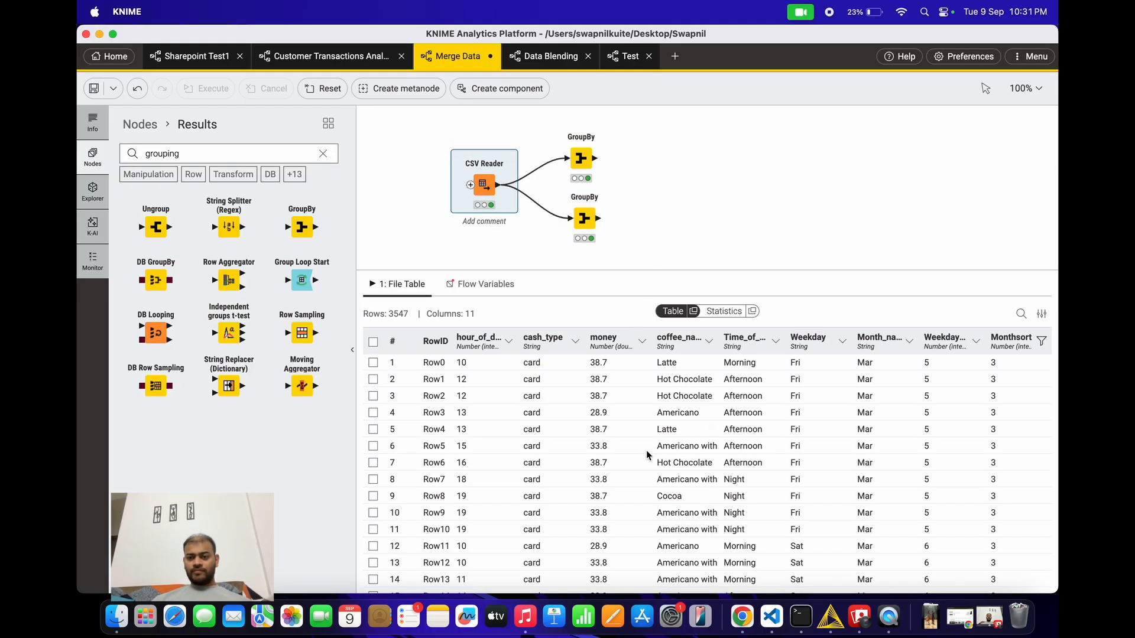
{"action": "scroll", "coordinate": [646, 460], "scroll_direction": "down", "scroll_amount": 1}
{"action": "scroll", "coordinate": [645, 461], "scroll_direction": "up", "scroll_amount": 1}
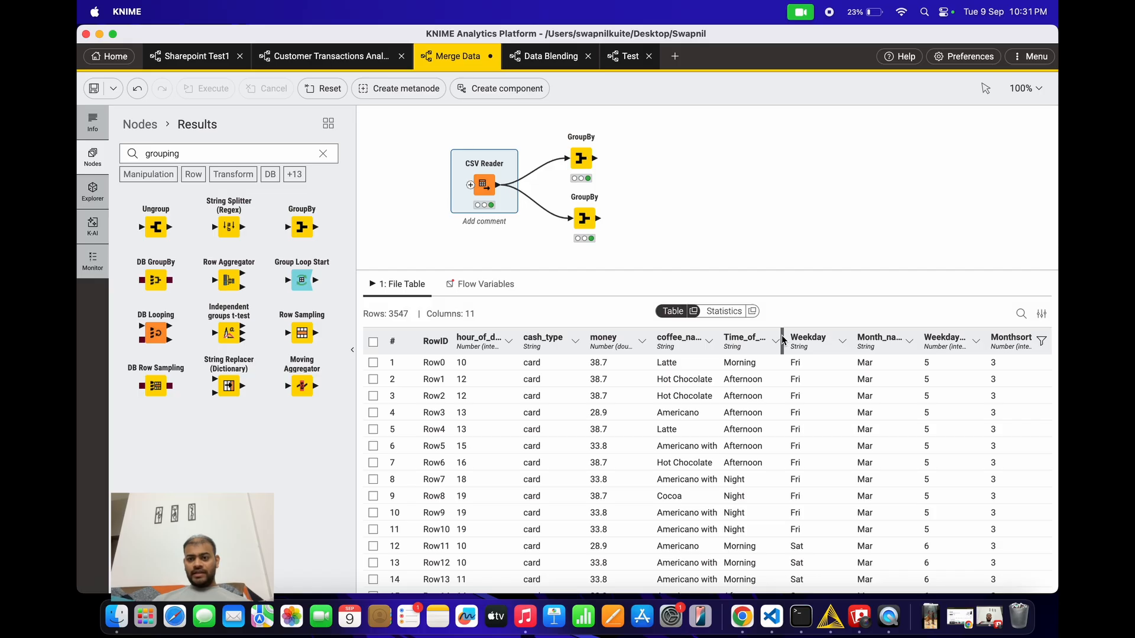
{"action": "left_click_drag", "start_coordinate": [782, 341], "coordinate": [810, 335]}
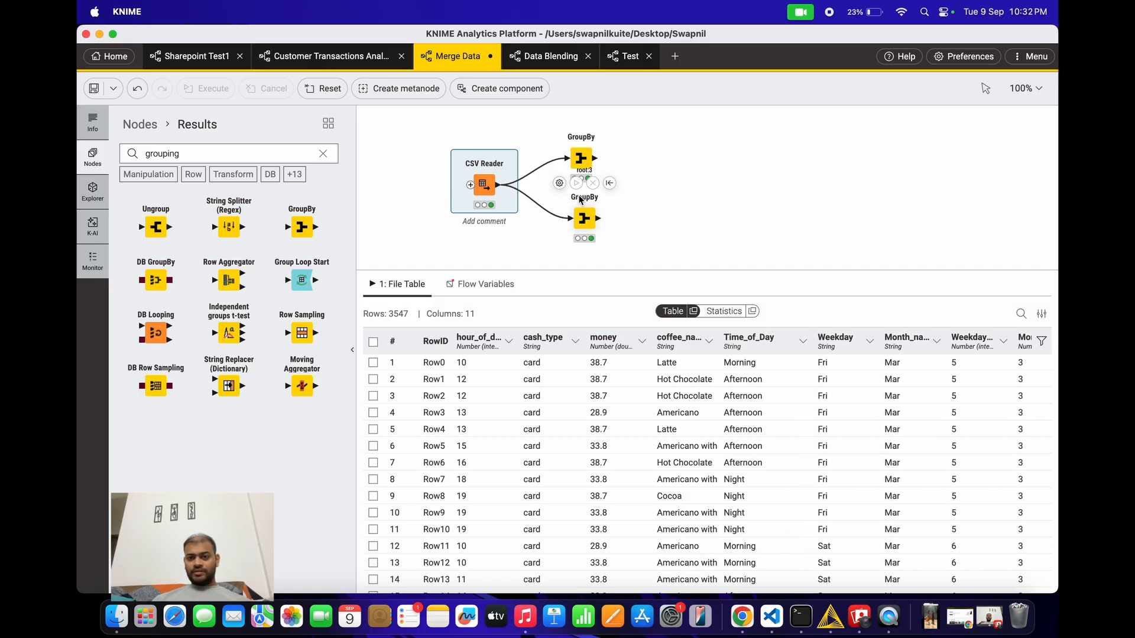
- Add Time to the second GroupBy node's manual aggregations with the Concatenate method, apply the settings and execute the node
{"action": "left_click", "coordinate": [560, 185]}
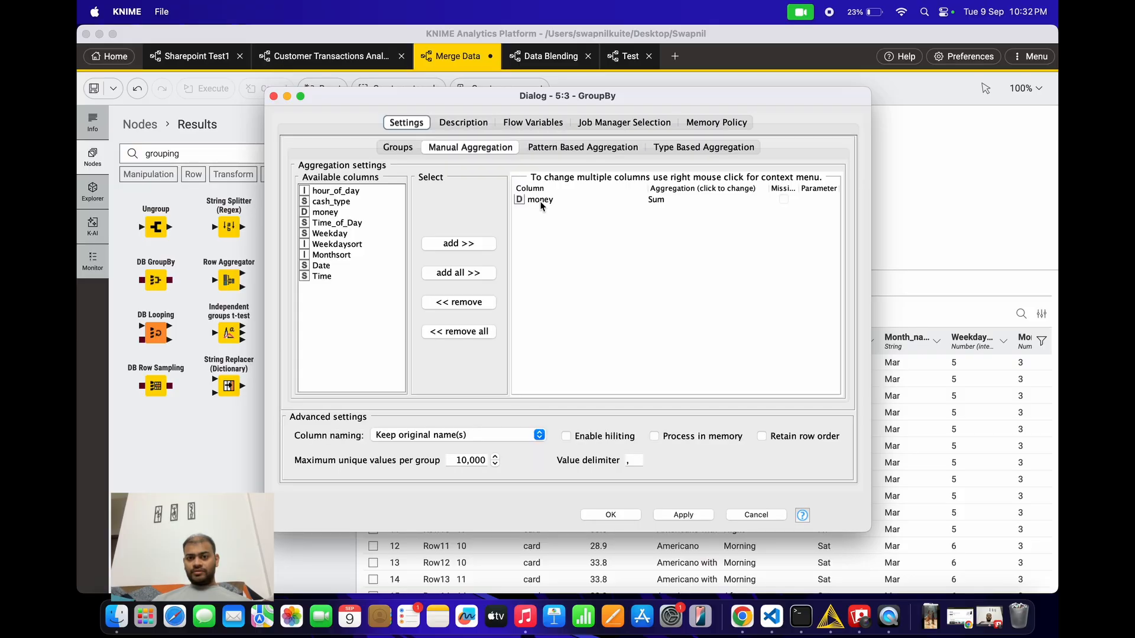
{"action": "left_click", "coordinate": [541, 201]}
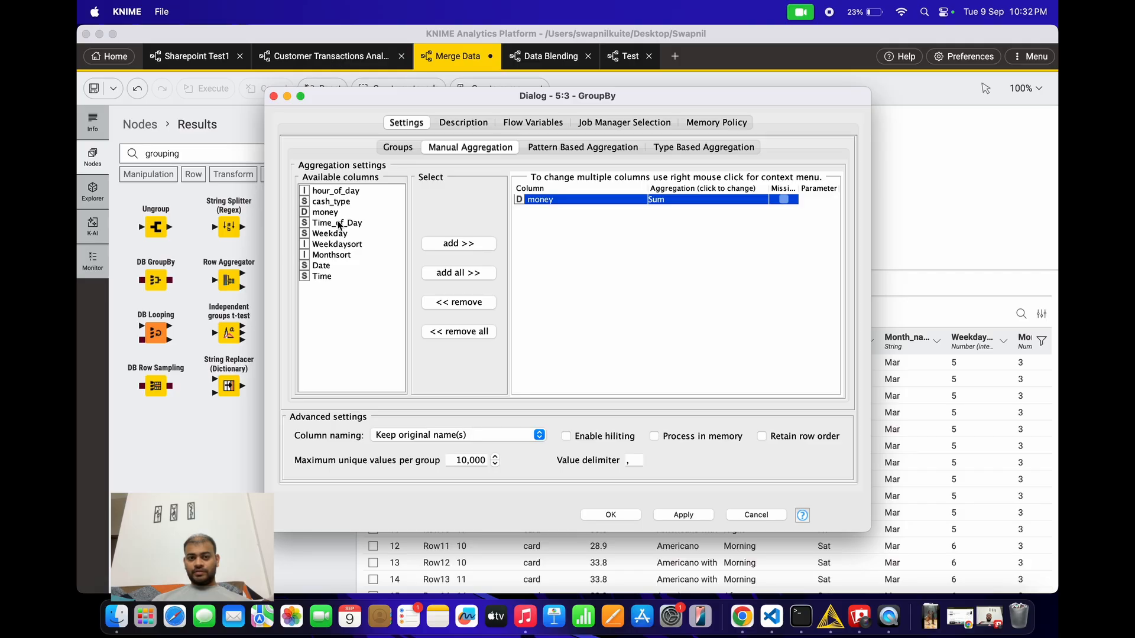
{"action": "double_click", "coordinate": [324, 276]}
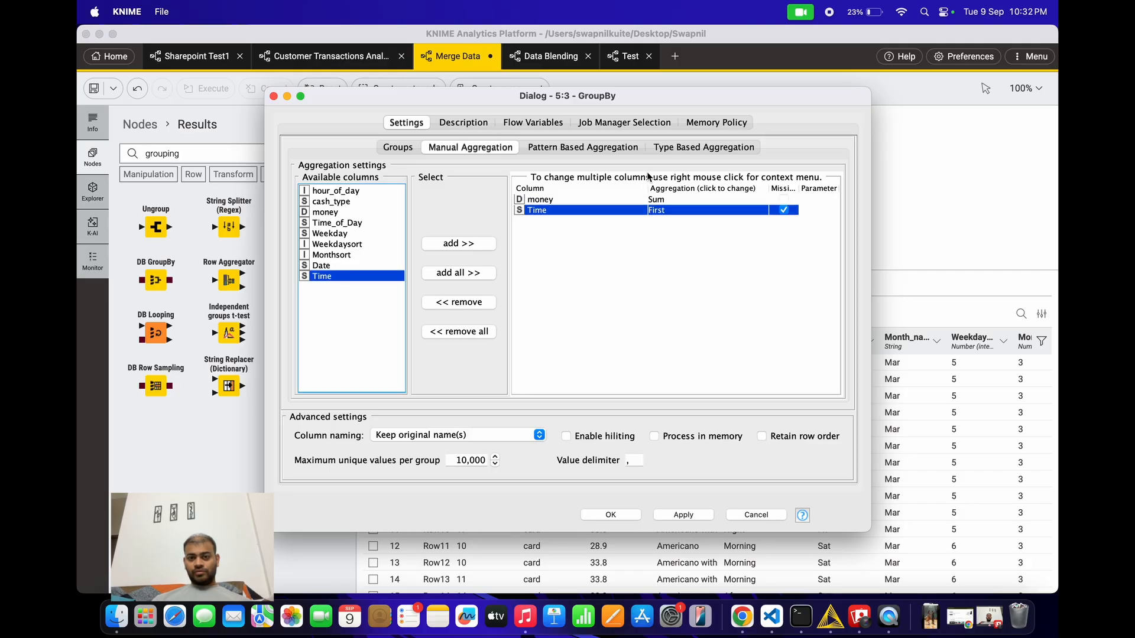
{"action": "left_click", "coordinate": [675, 212]}
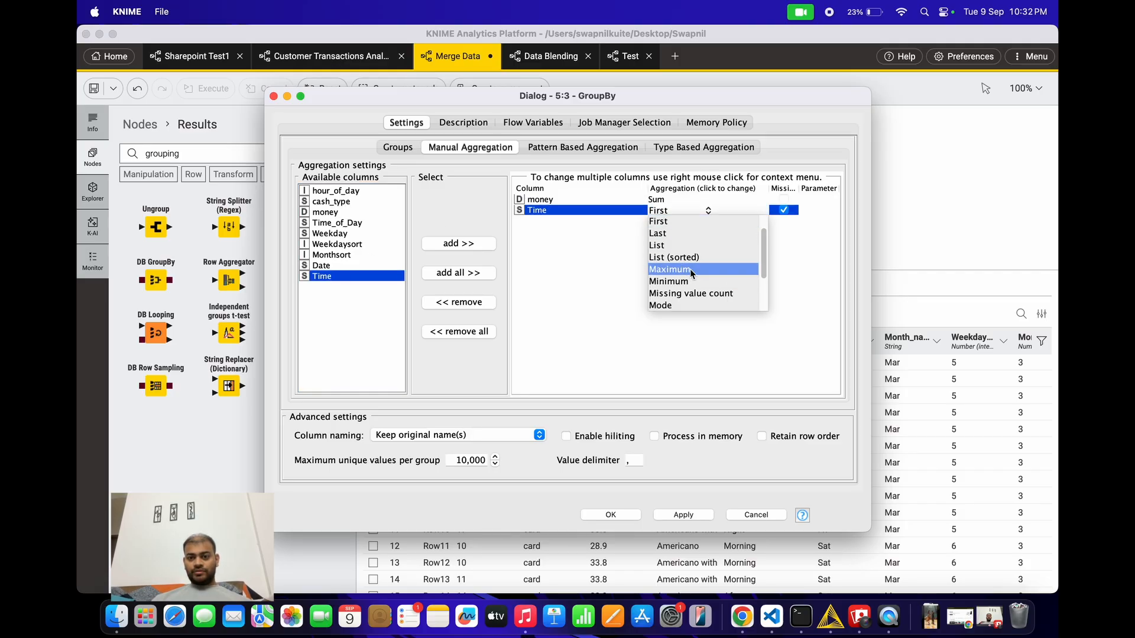
{"action": "scroll", "coordinate": [689, 281], "scroll_direction": "down", "scroll_amount": 3}
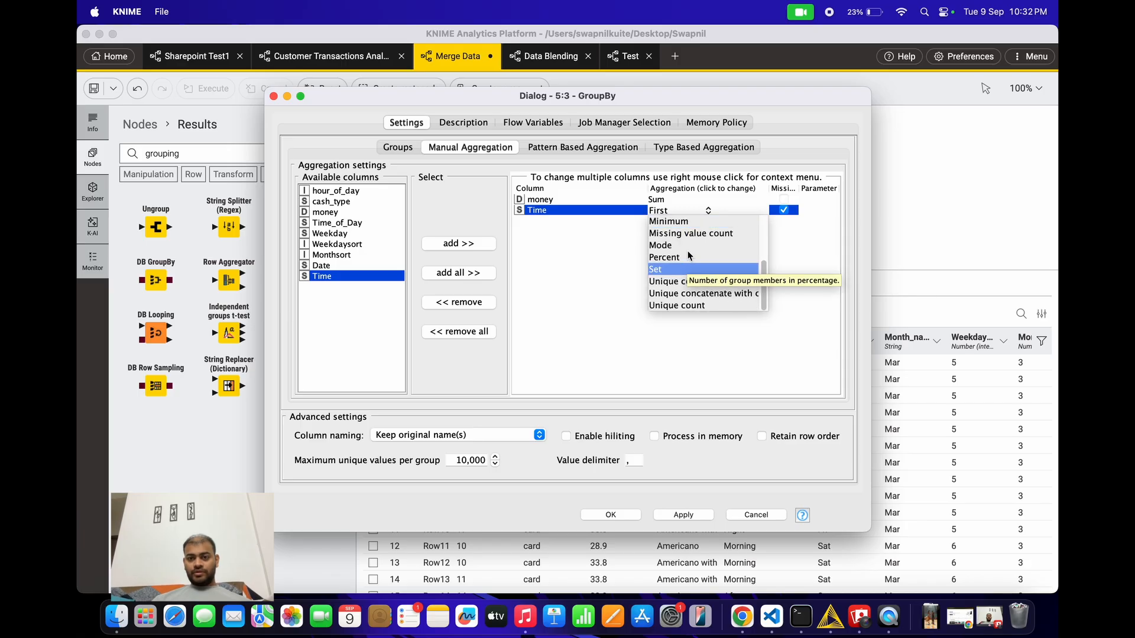
{"action": "scroll", "coordinate": [682, 270], "scroll_direction": "up", "scroll_amount": 3}
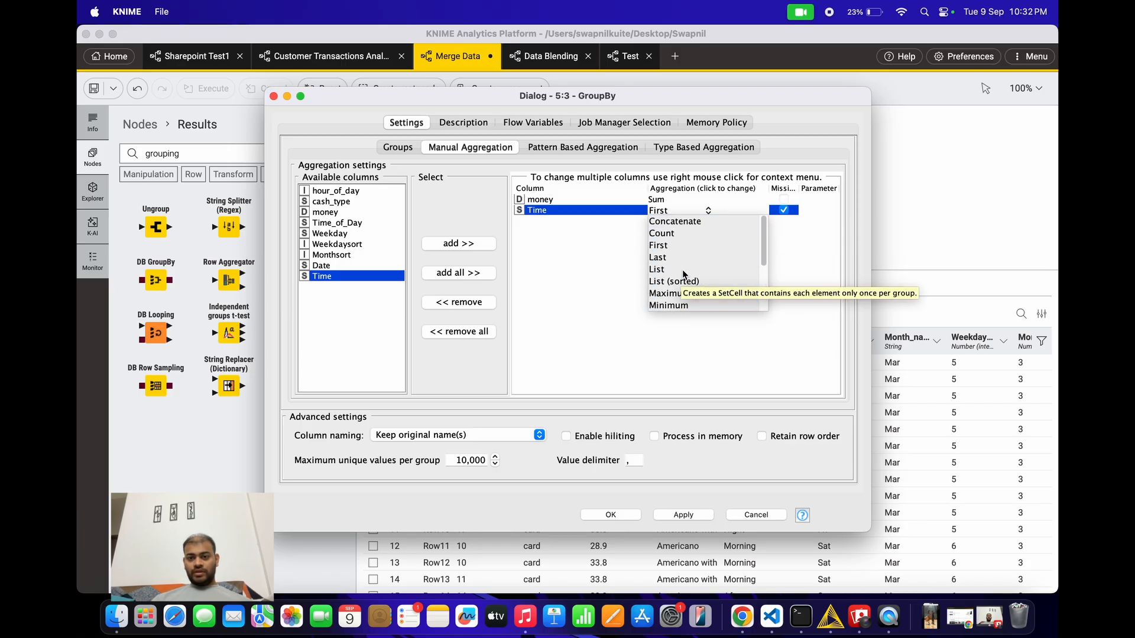
{"action": "left_click", "coordinate": [691, 226]}
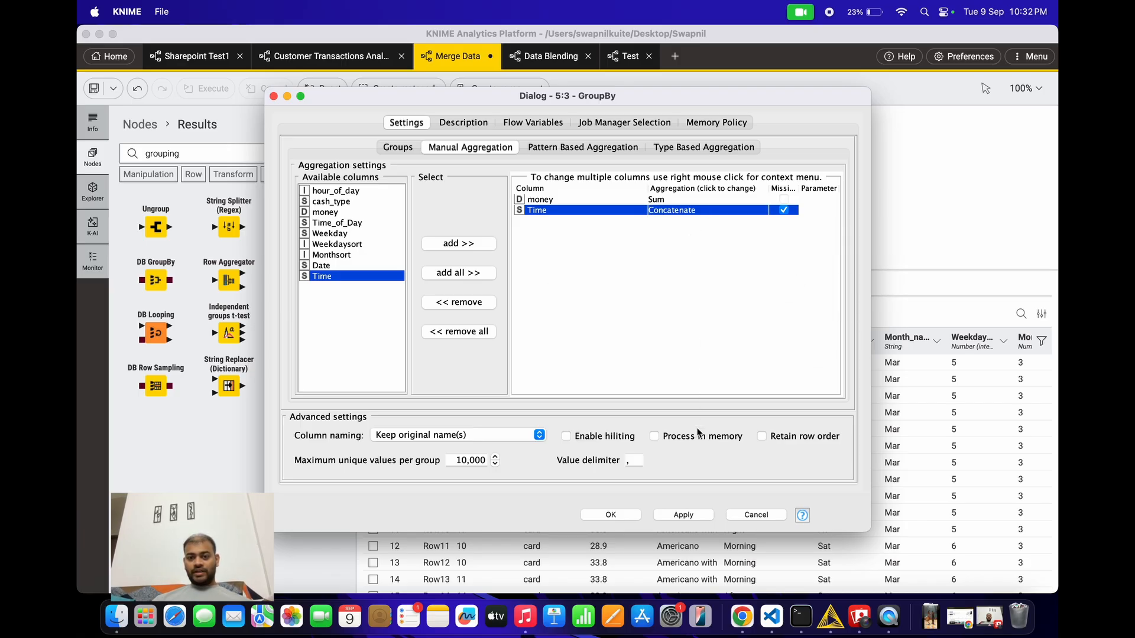
{"action": "left_click", "coordinate": [684, 513]}
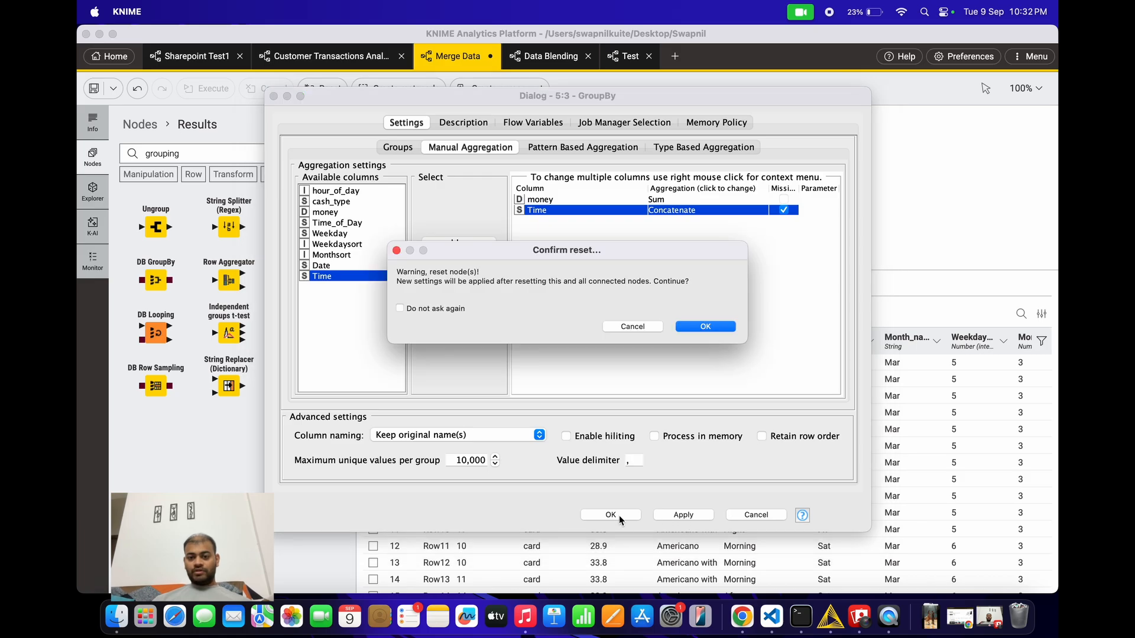
{"action": "left_click", "coordinate": [704, 328]}
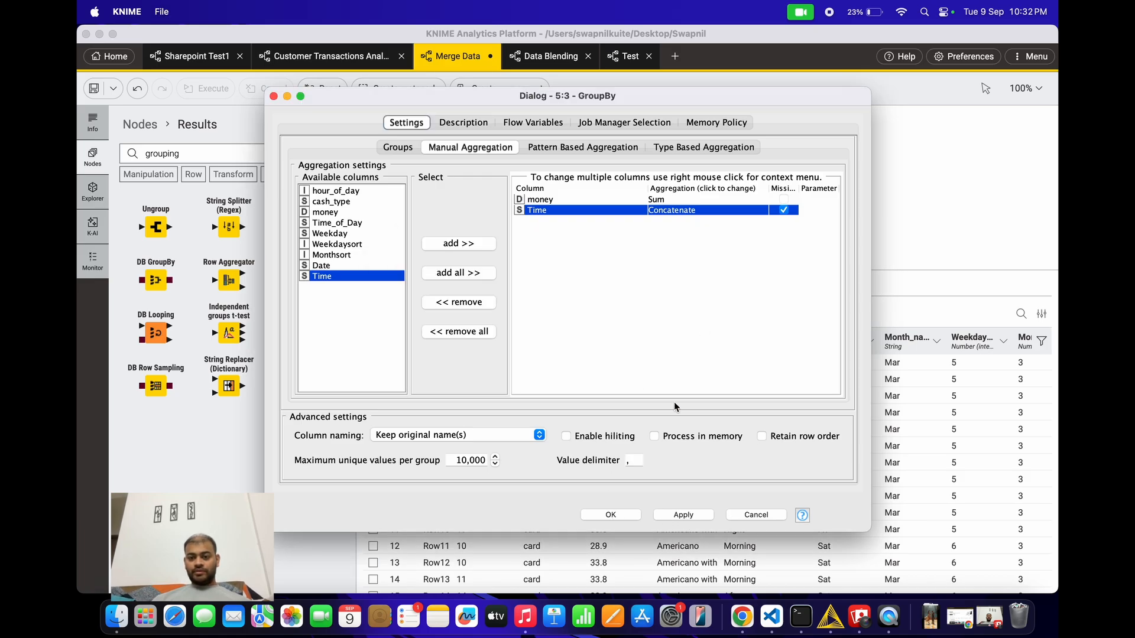
{"action": "left_click", "coordinate": [617, 515]}
{"action": "left_click", "coordinate": [576, 183]}
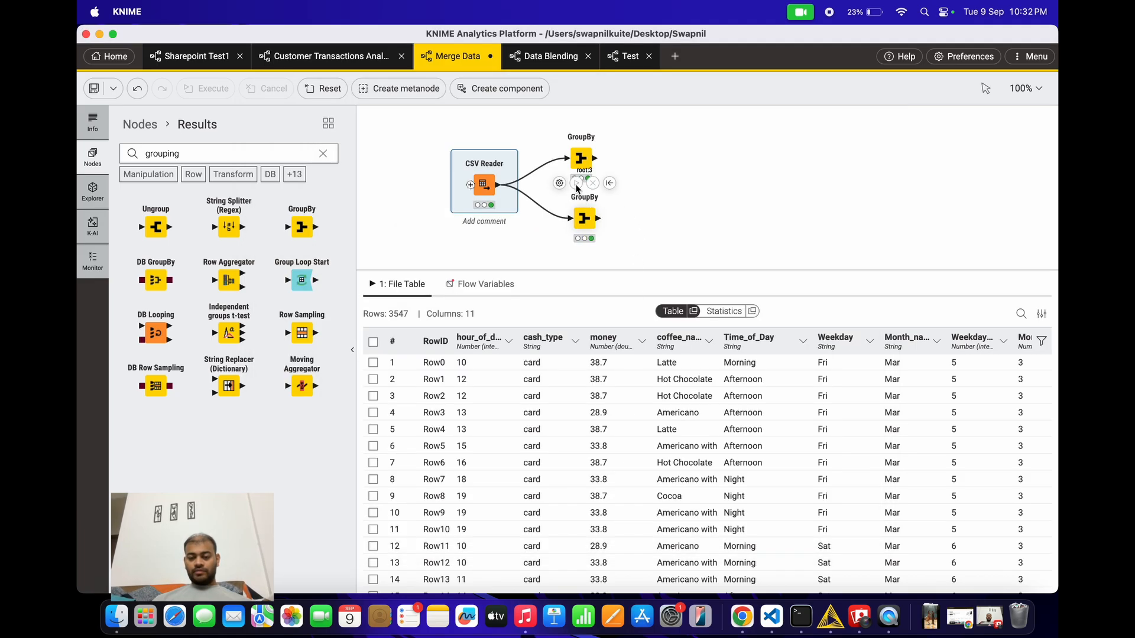
- Check the second GroupBy node's concatenated Time output, and compare it with the CSV Reader's Time_of_Day column, widened for reading
{"action": "left_click", "coordinate": [585, 220]}
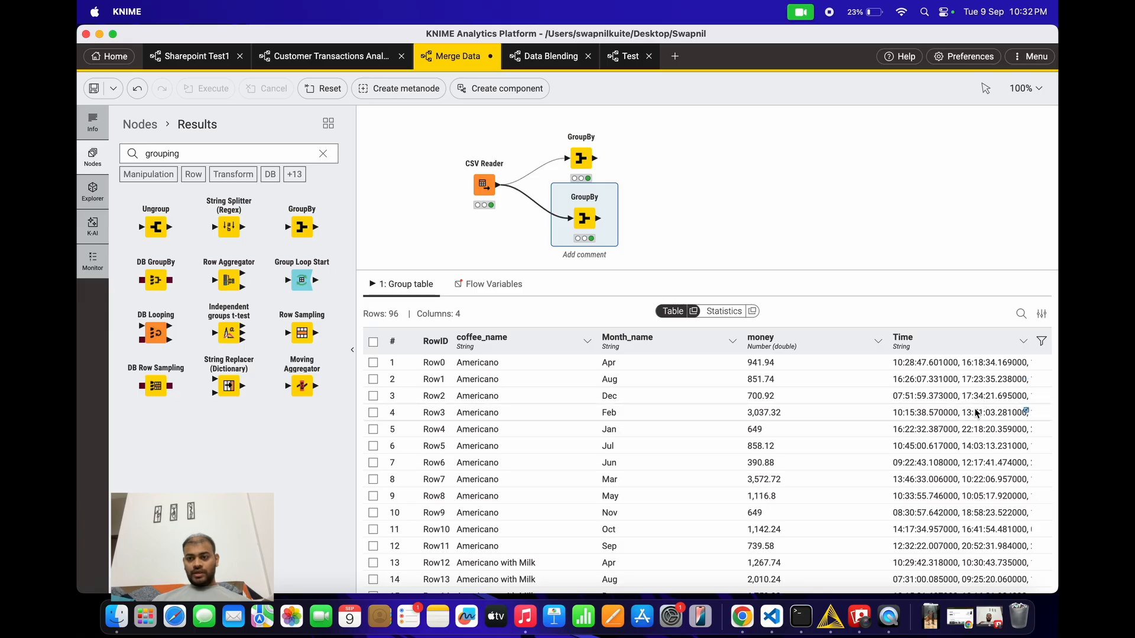
{"action": "scroll", "coordinate": [974, 408], "scroll_direction": "down", "scroll_amount": 1}
{"action": "scroll", "coordinate": [975, 408], "scroll_direction": "up", "scroll_amount": 1}
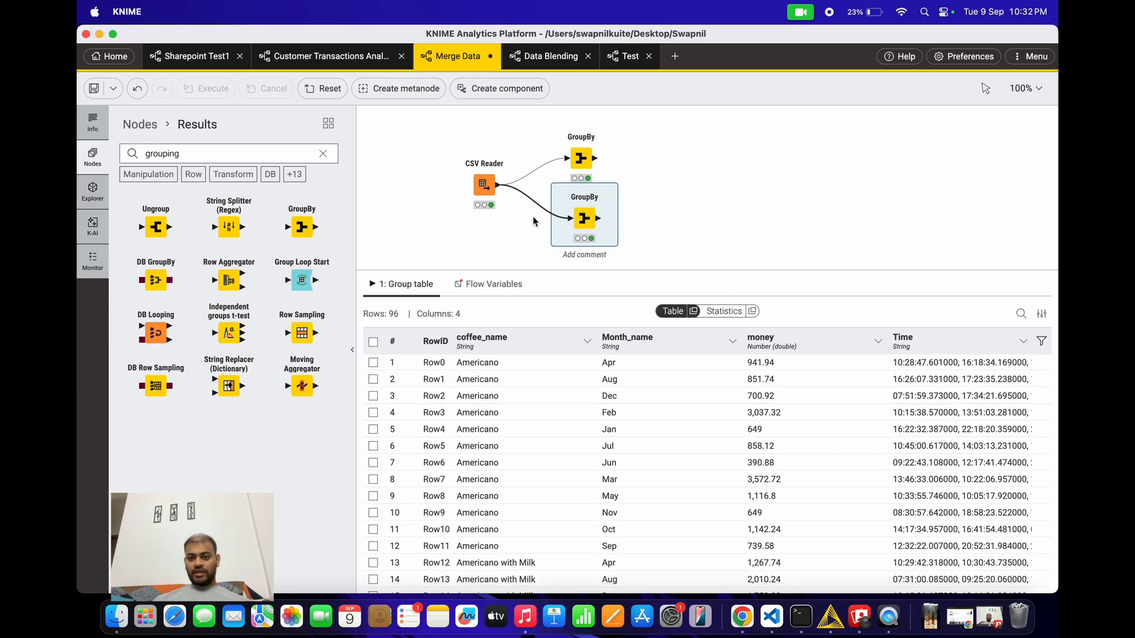
{"action": "left_click", "coordinate": [484, 184]}
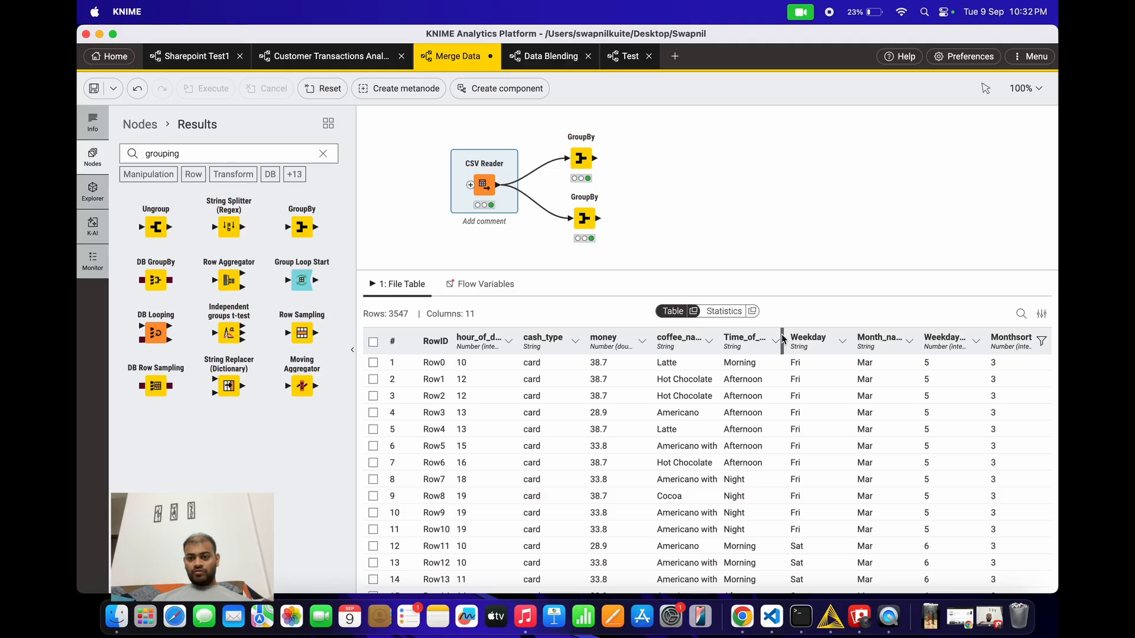
{"action": "left_click_drag", "start_coordinate": [782, 338], "coordinate": [826, 336]}
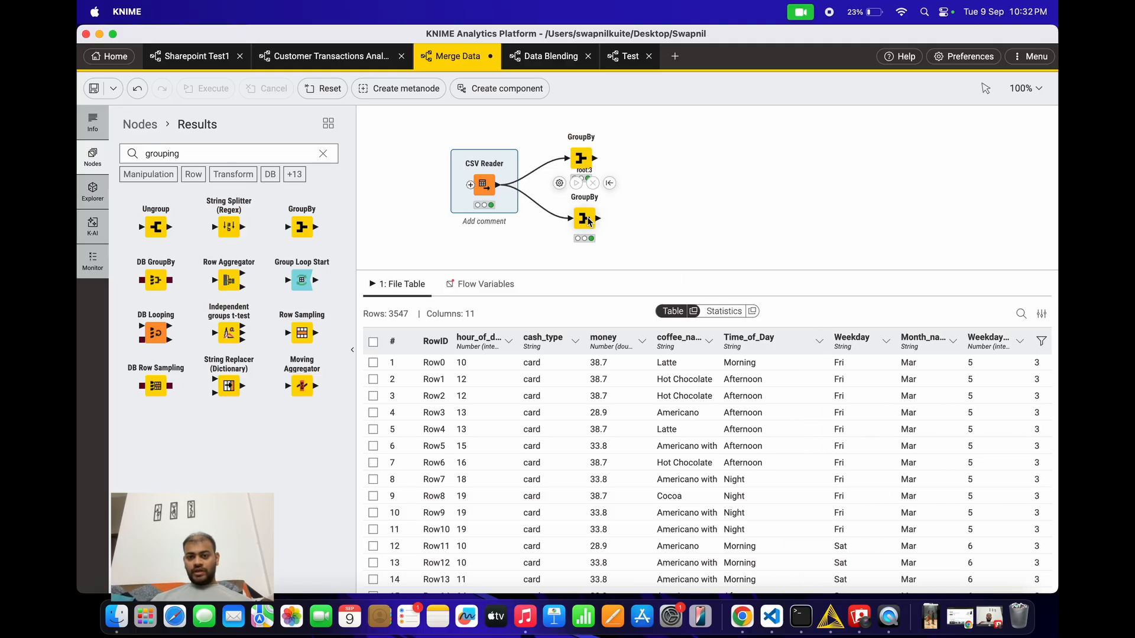
- Replace the Time aggregation in the second GroupBy node with Time_of_Day using Concatenate, apply the settings and execute the node
{"action": "left_click", "coordinate": [559, 182]}
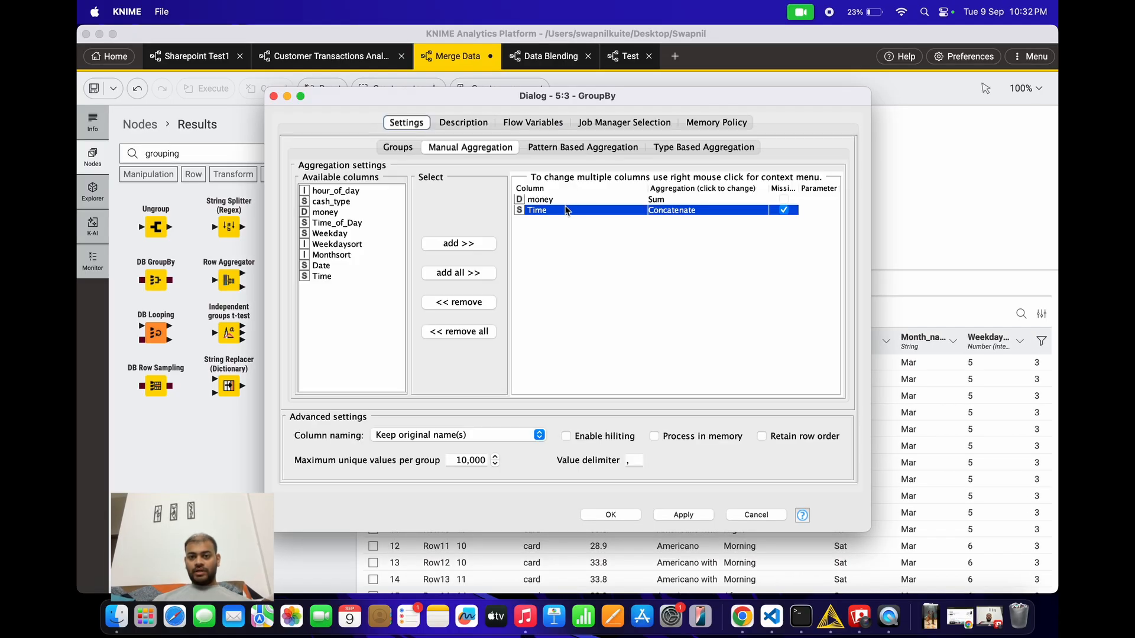
{"action": "left_click", "coordinate": [467, 303]}
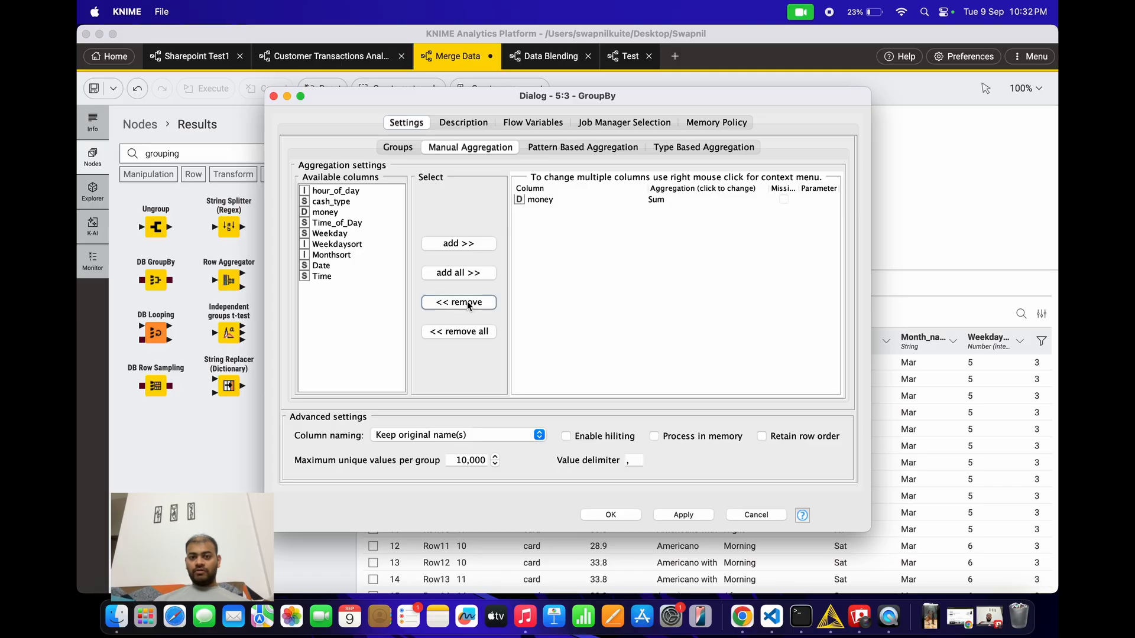
{"action": "double_click", "coordinate": [346, 224]}
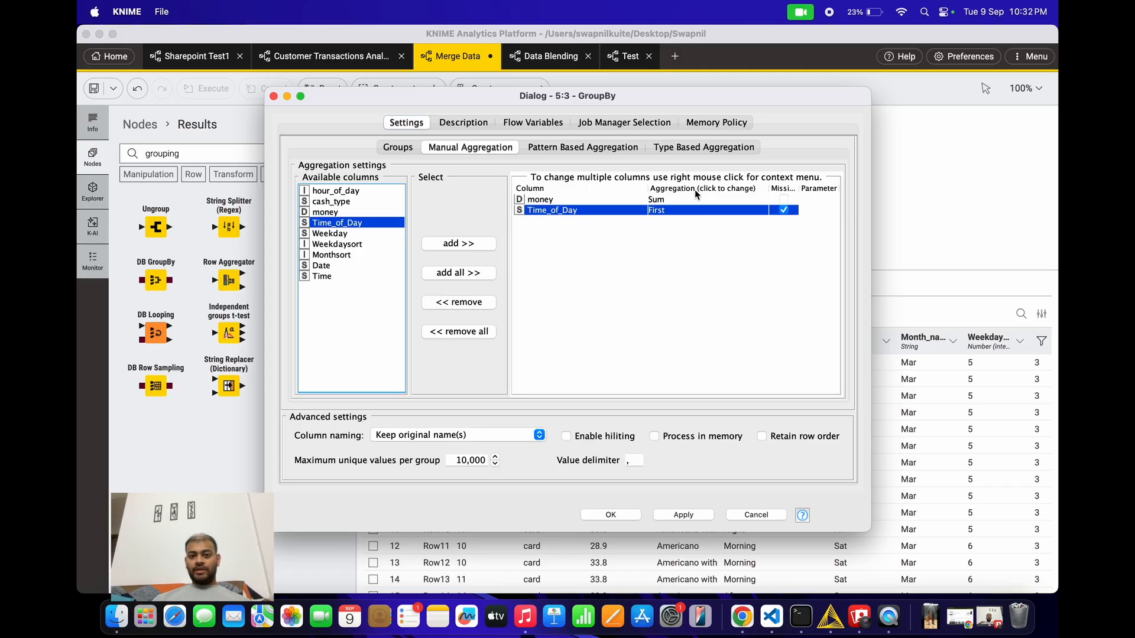
{"action": "left_click", "coordinate": [684, 214]}
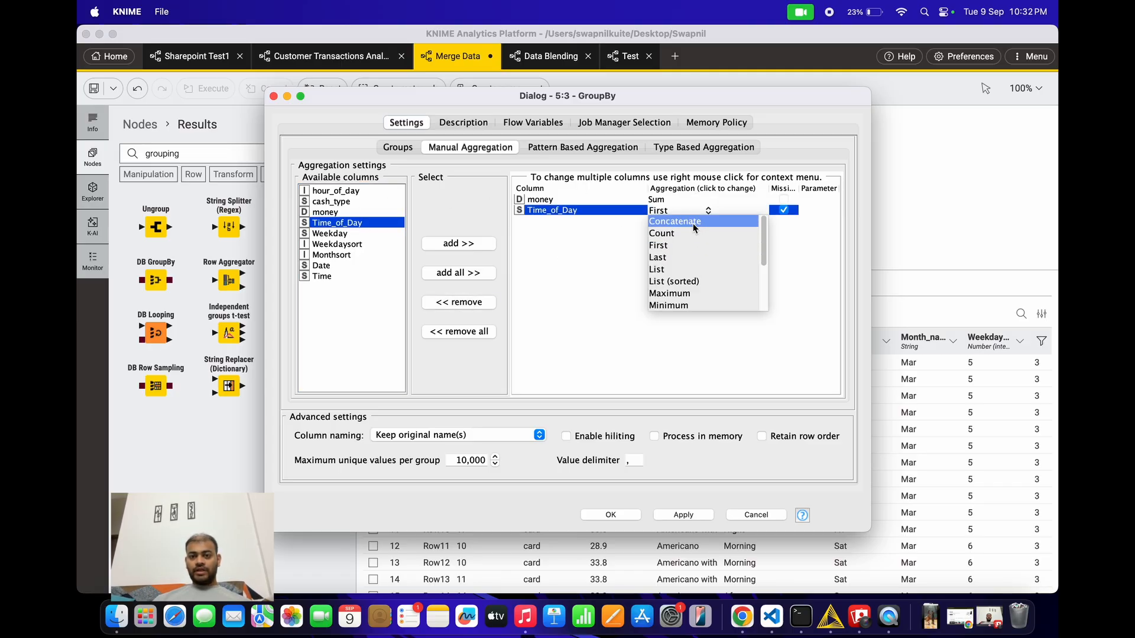
{"action": "left_click", "coordinate": [692, 224]}
{"action": "left_click", "coordinate": [670, 515]}
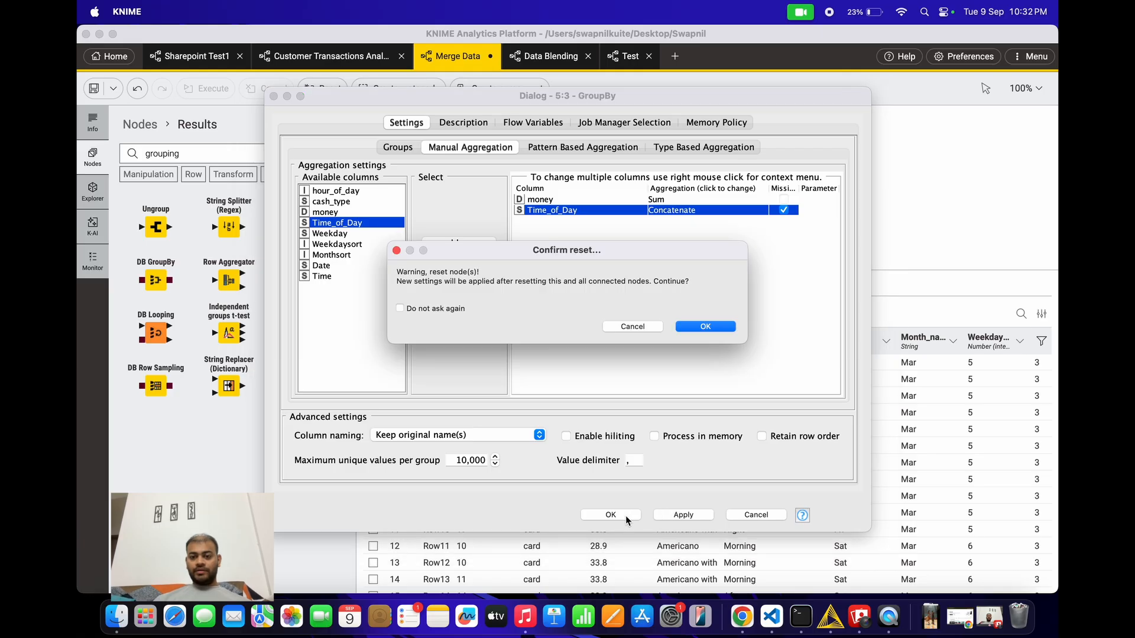
{"action": "left_click", "coordinate": [718, 324]}
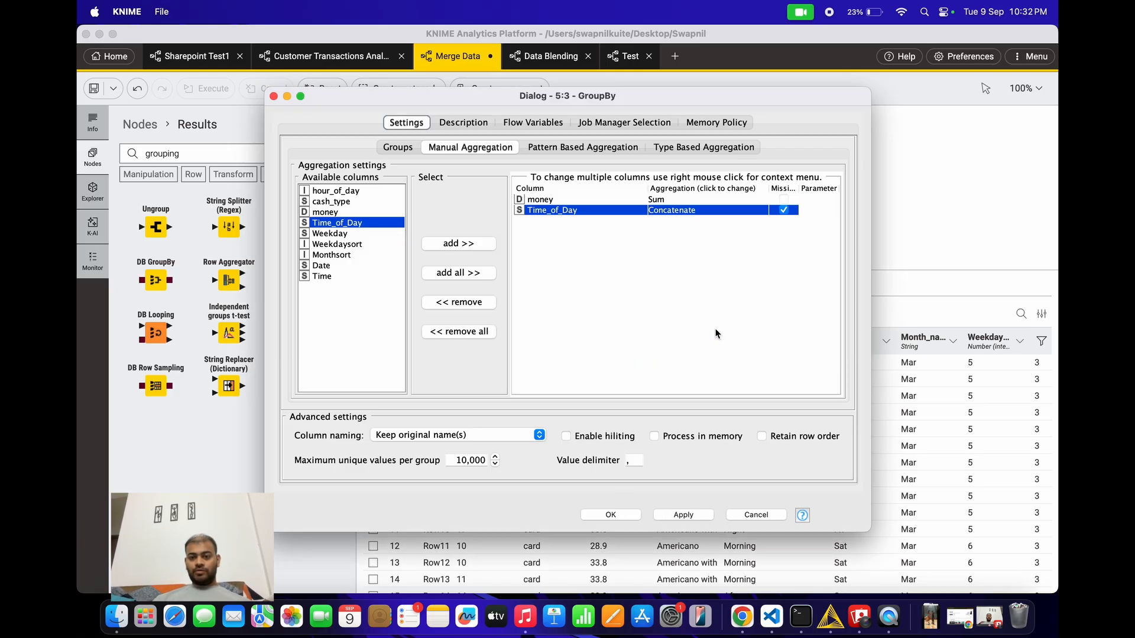
{"action": "left_click", "coordinate": [602, 515]}
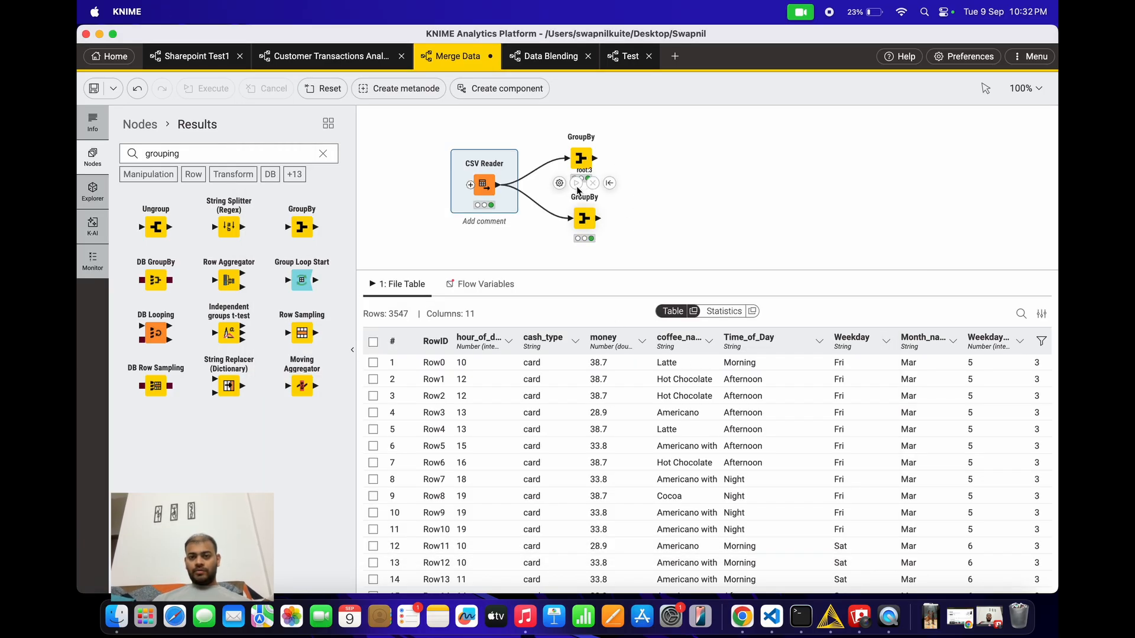
- Examine the second GroupBy node's concatenated Time_of_Day values, narrowing the money and Month_name columns to show more of each list
{"action": "left_click", "coordinate": [585, 232]}
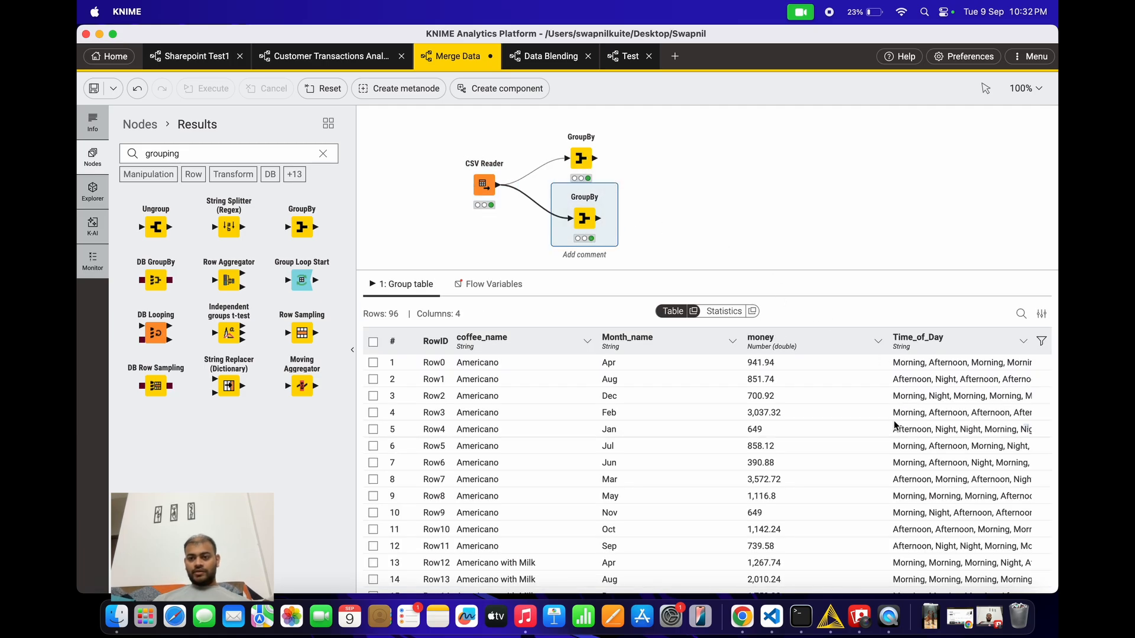
{"action": "scroll", "coordinate": [896, 425], "scroll_direction": "down", "scroll_amount": 1}
{"action": "scroll", "coordinate": [896, 425], "scroll_direction": "up", "scroll_amount": 1}
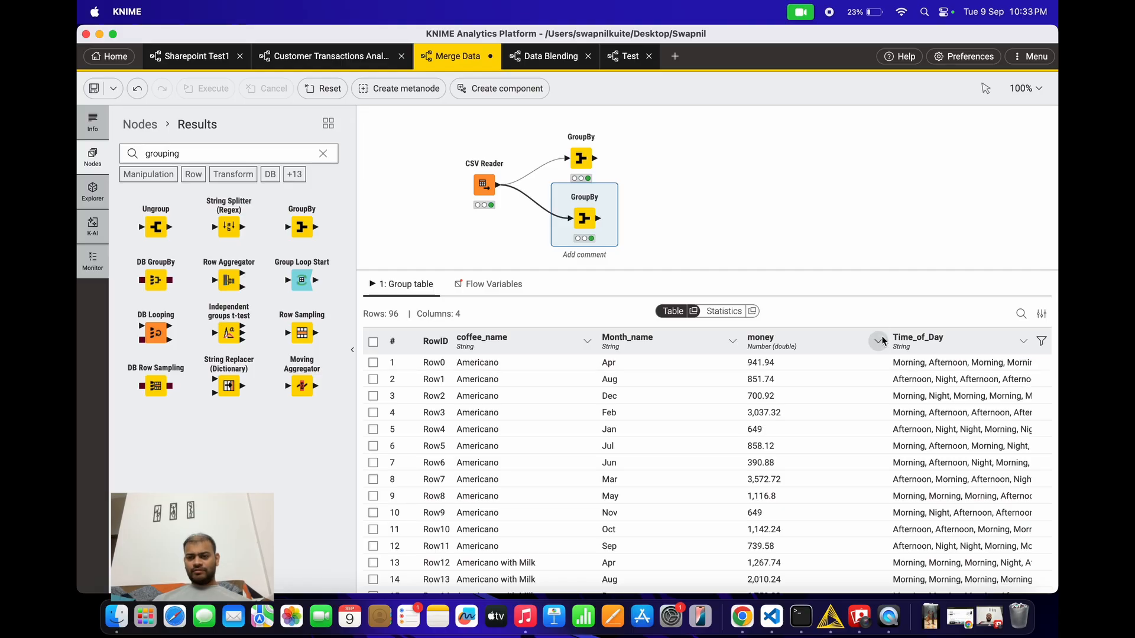
{"action": "left_click_drag", "start_coordinate": [885, 341], "coordinate": [814, 335]}
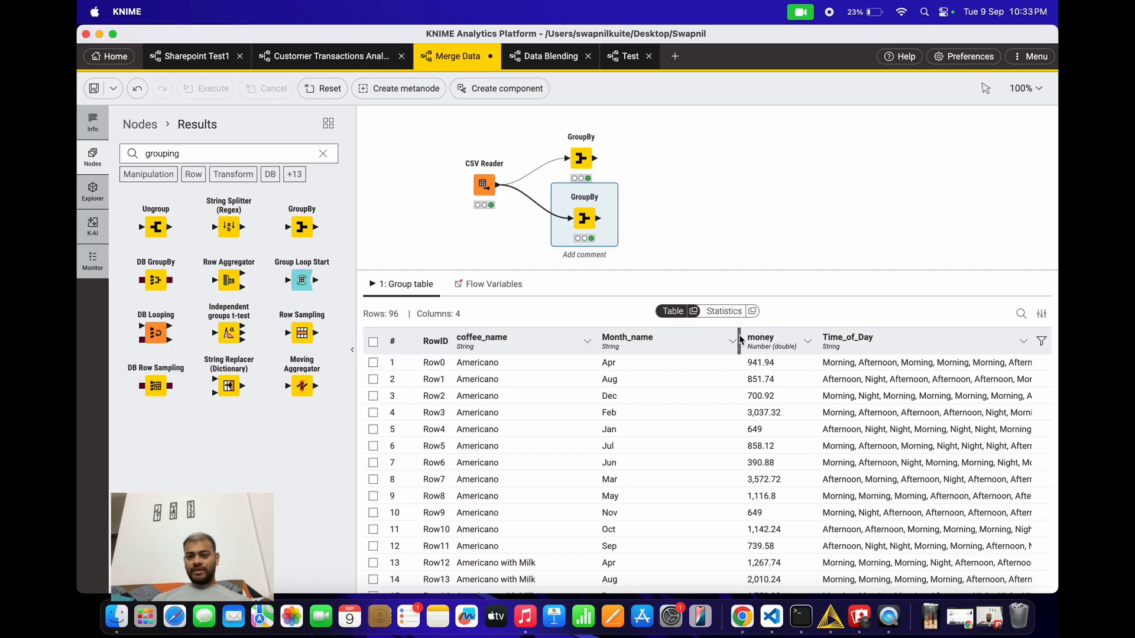
{"action": "left_click_drag", "start_coordinate": [741, 339], "coordinate": [693, 338]}
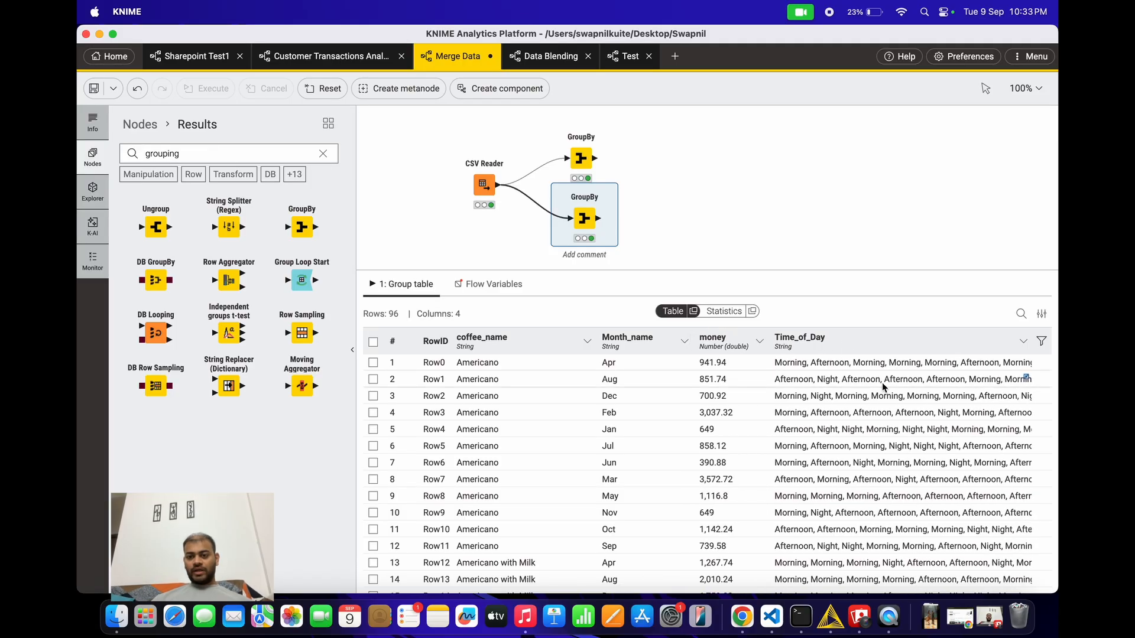
{"action": "scroll", "coordinate": [882, 382], "scroll_direction": "down", "scroll_amount": 5}
{"action": "scroll", "coordinate": [882, 382], "scroll_direction": "up", "scroll_amount": 5}
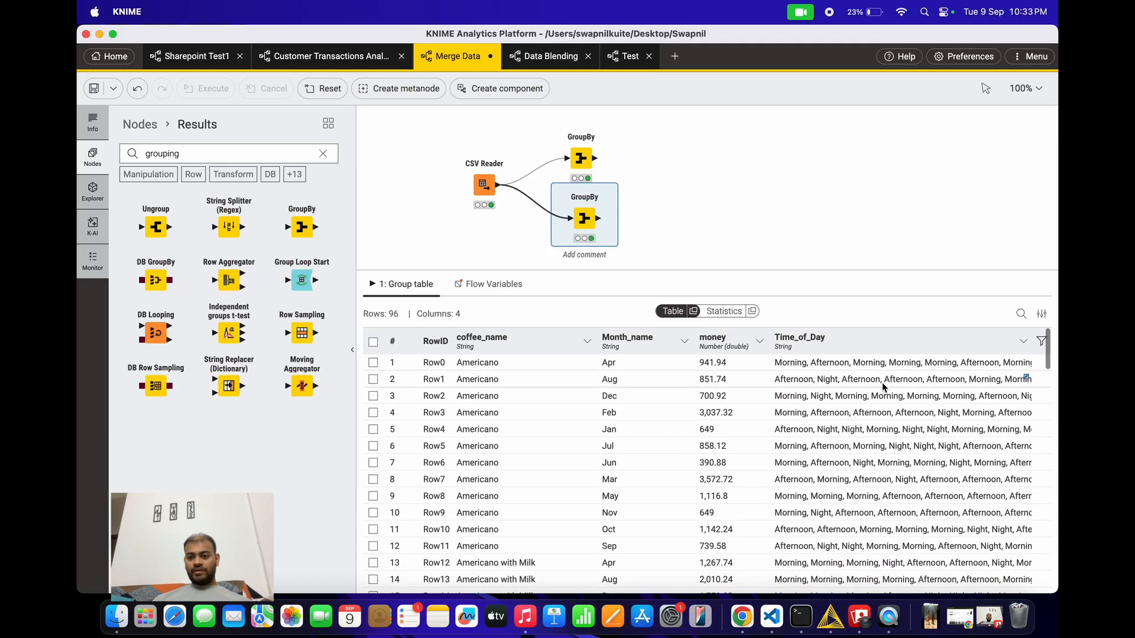
{"action": "scroll", "coordinate": [882, 382], "scroll_direction": "down", "scroll_amount": 1}
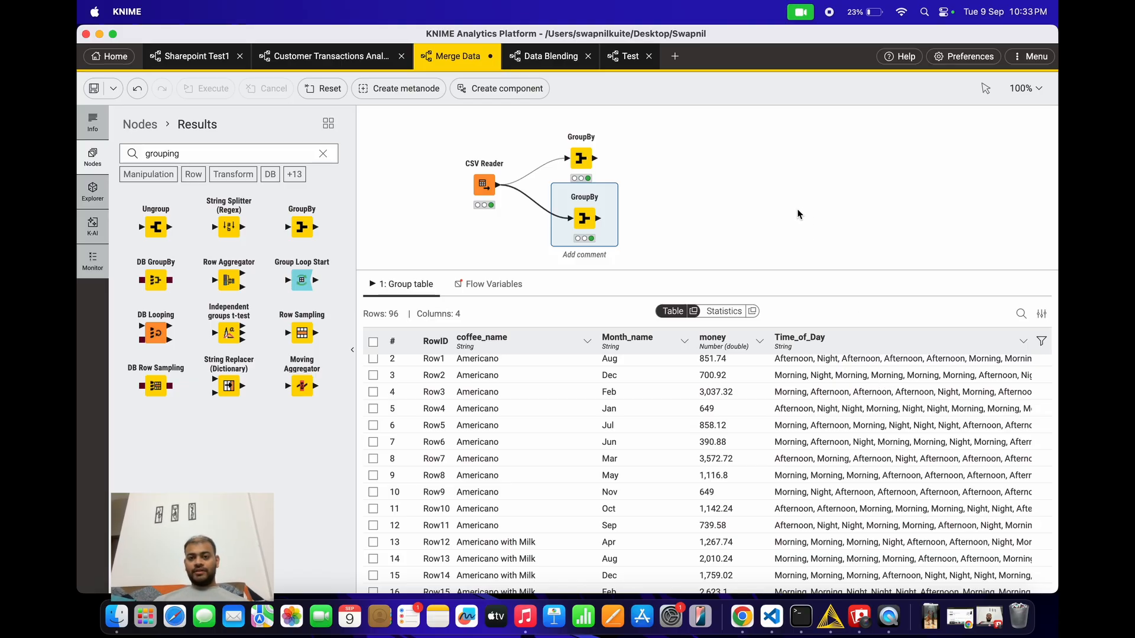
{"action": "scroll", "coordinate": [797, 214], "scroll_direction": "down", "scroll_amount": 1}
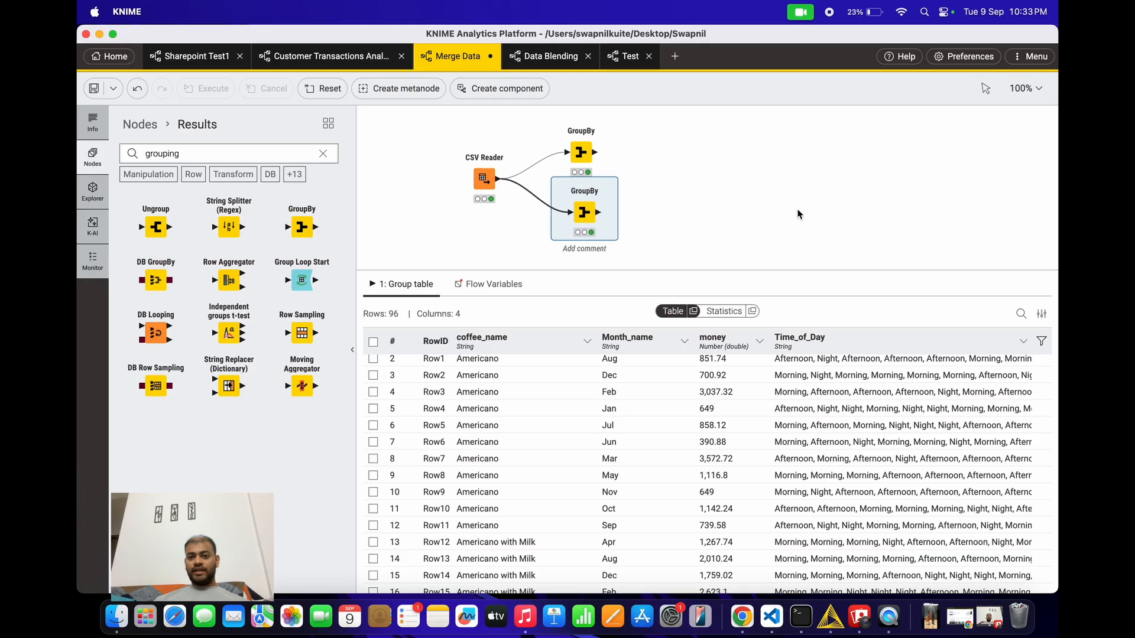